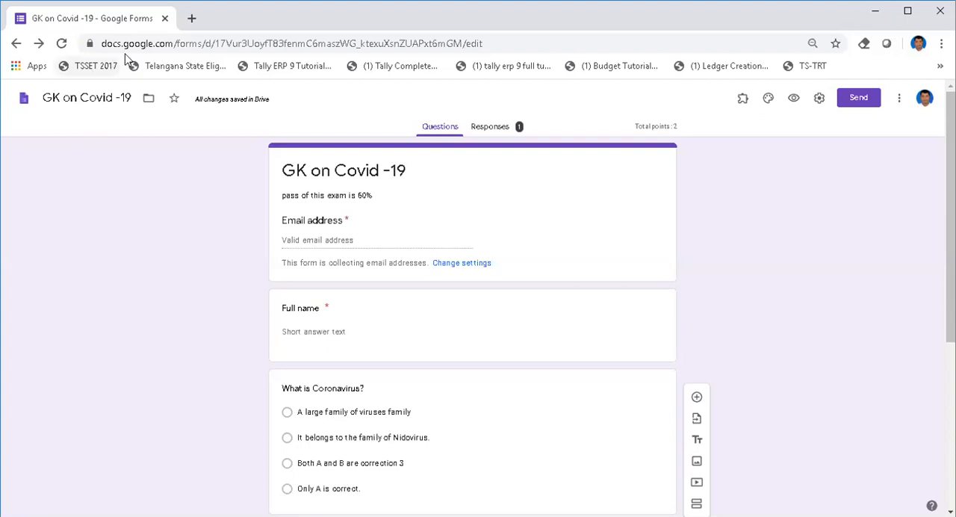
Step: Return to the Google start page and search for "google form"
left_click(16, 45)
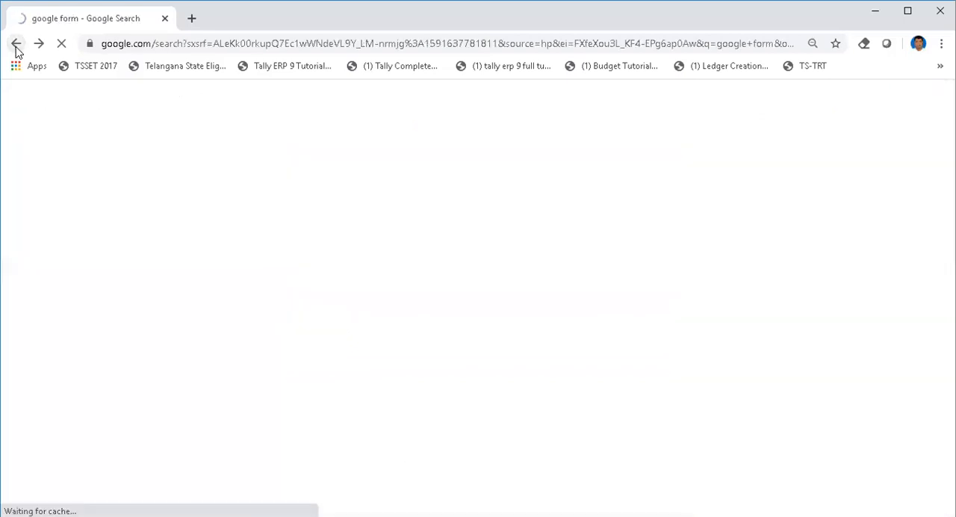
left_click(16, 45)
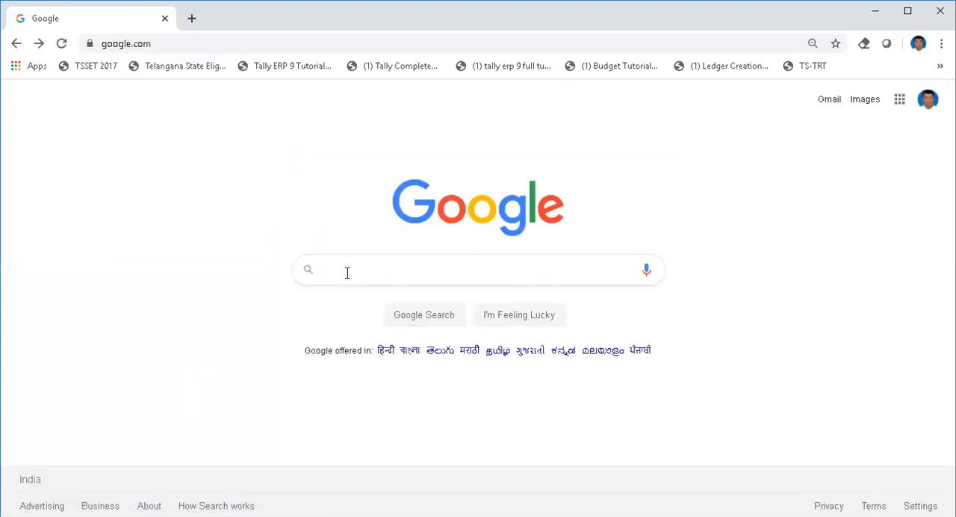
left_click(347, 273)
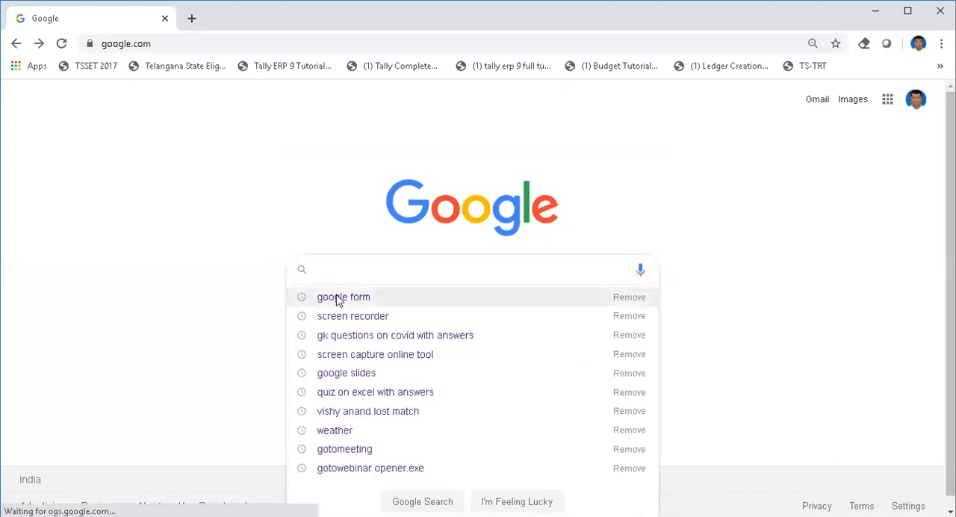
left_click(337, 297)
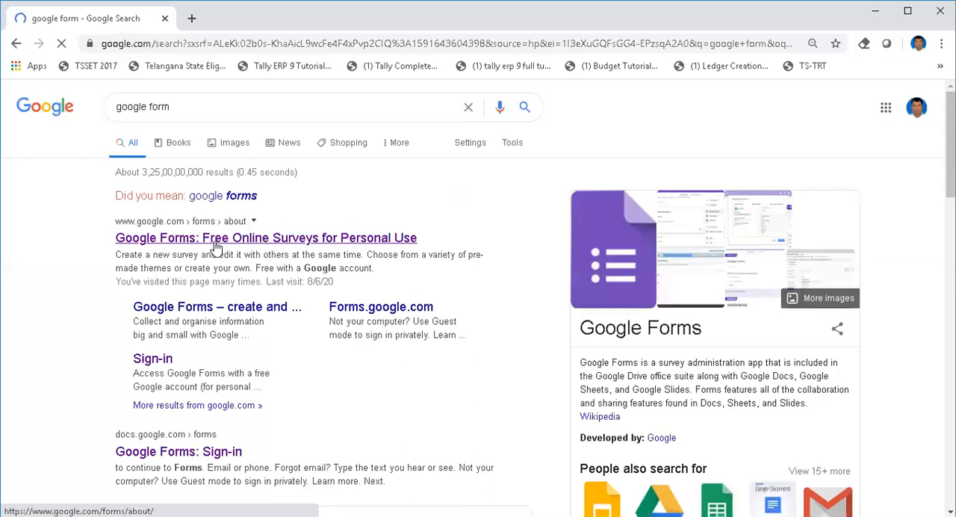
Step: Go to Google Forms through its official search result and create a blank form
left_click(259, 245)
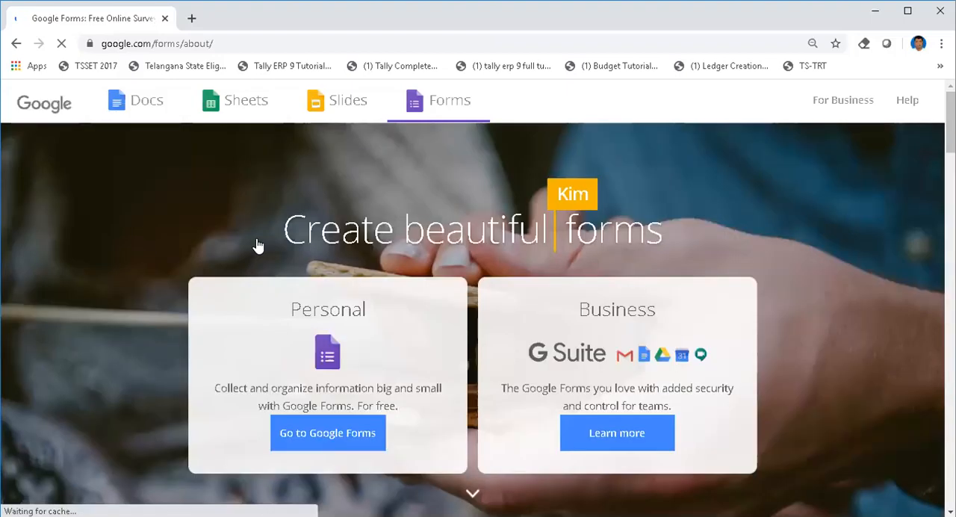
left_click(347, 441)
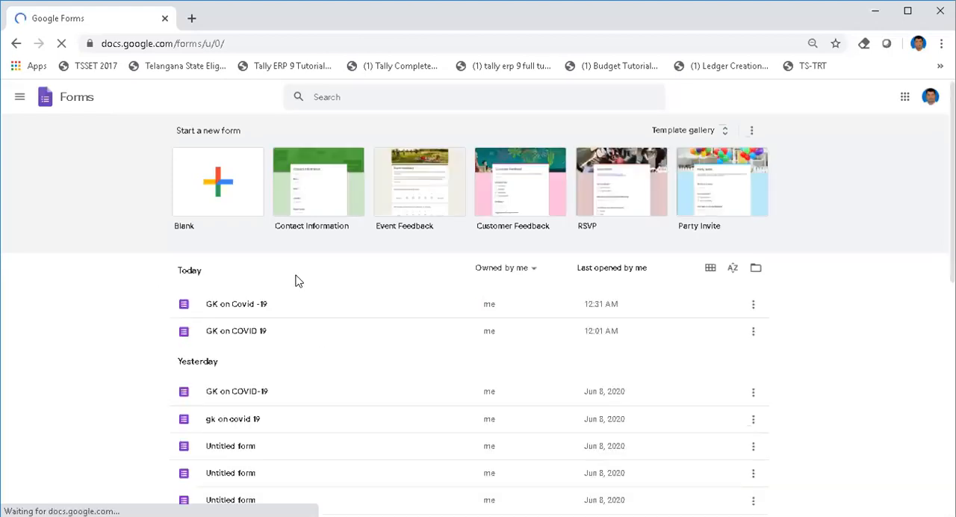
left_click(221, 187)
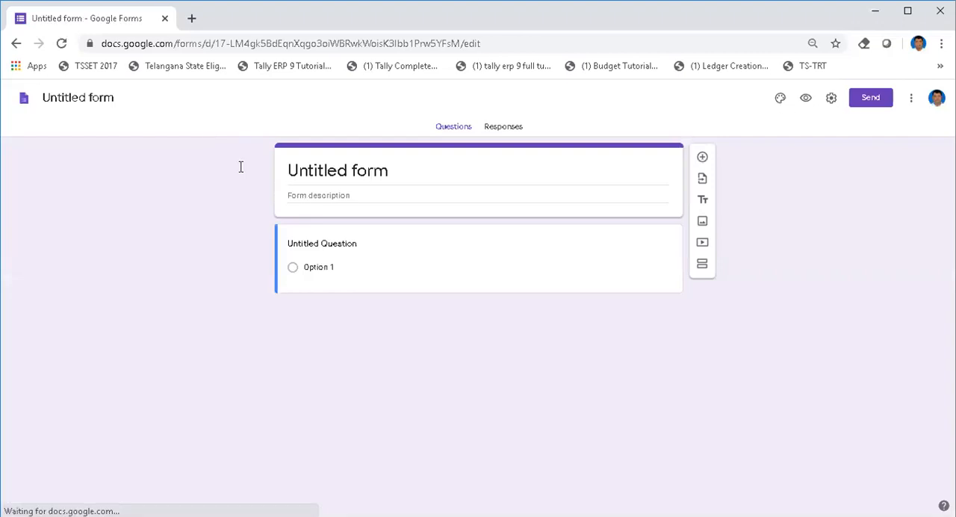
Step: Set the form title to "GK on COVID-19"
left_click(297, 174)
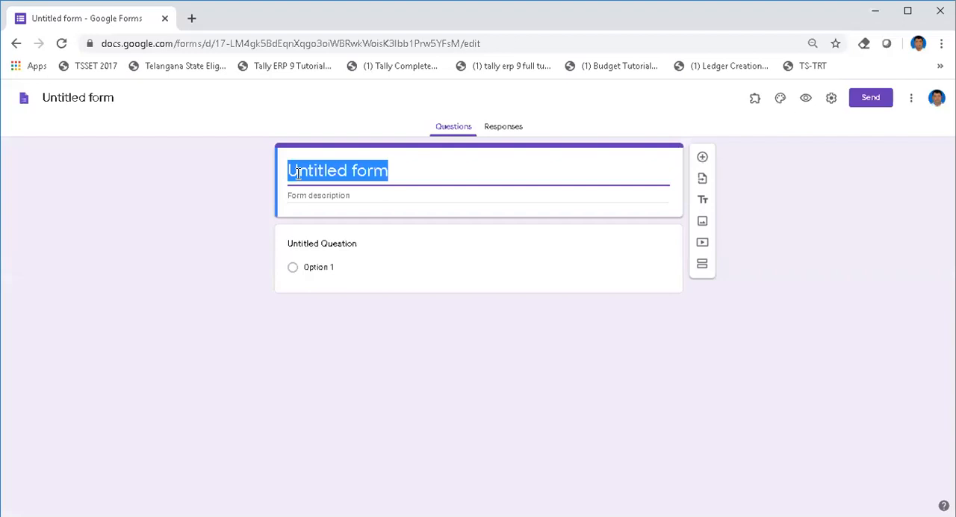
type("G")
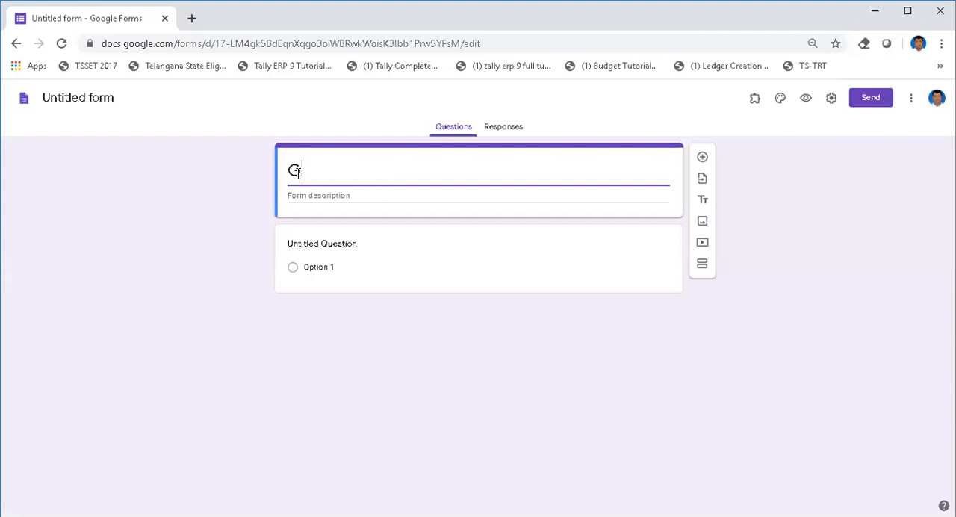
type("K on COVI")
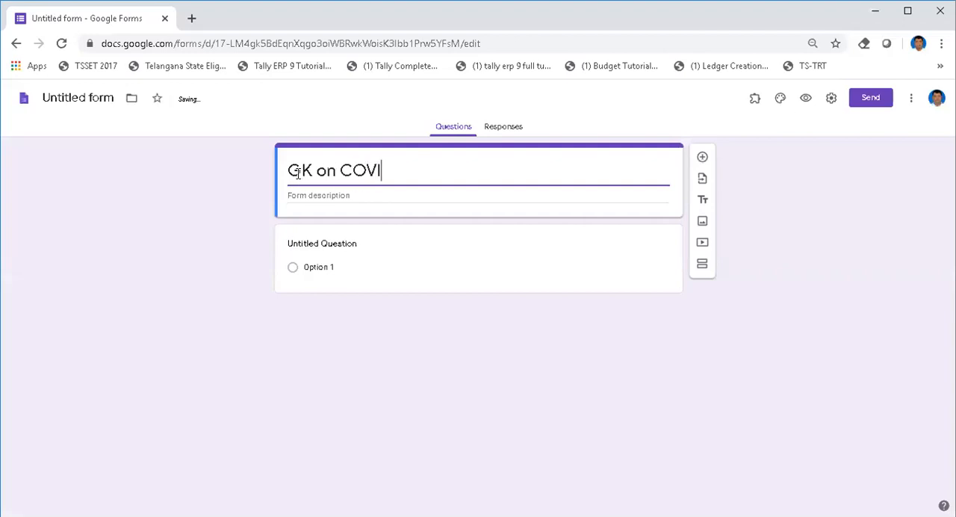
type("D-19")
Step: Enter "PASS PERCENTAGE 60%" as the form description and name the form file "GK on COVID-19" after its title
left_click(298, 195)
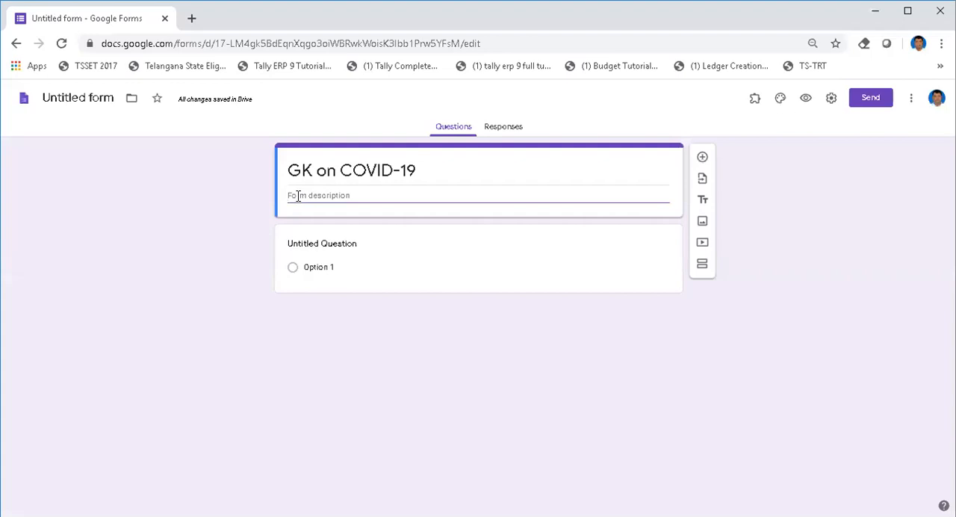
type("PASSPERCE")
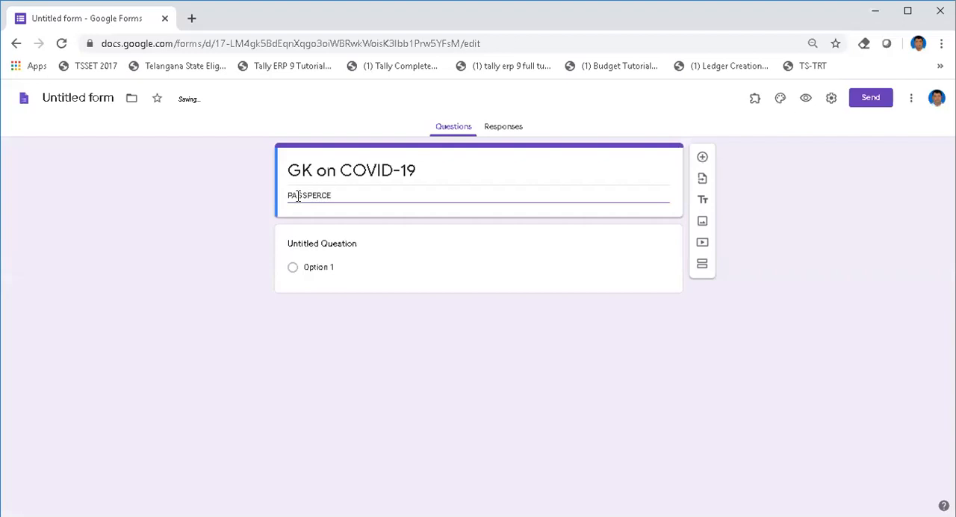
type("NTAGE 60%")
left_click(305, 194)
left_click(147, 249)
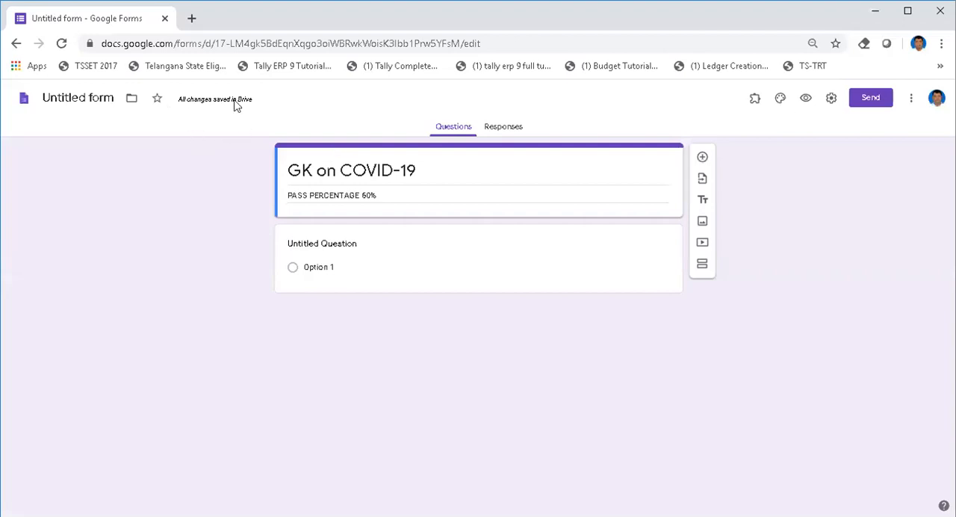
left_click(88, 99)
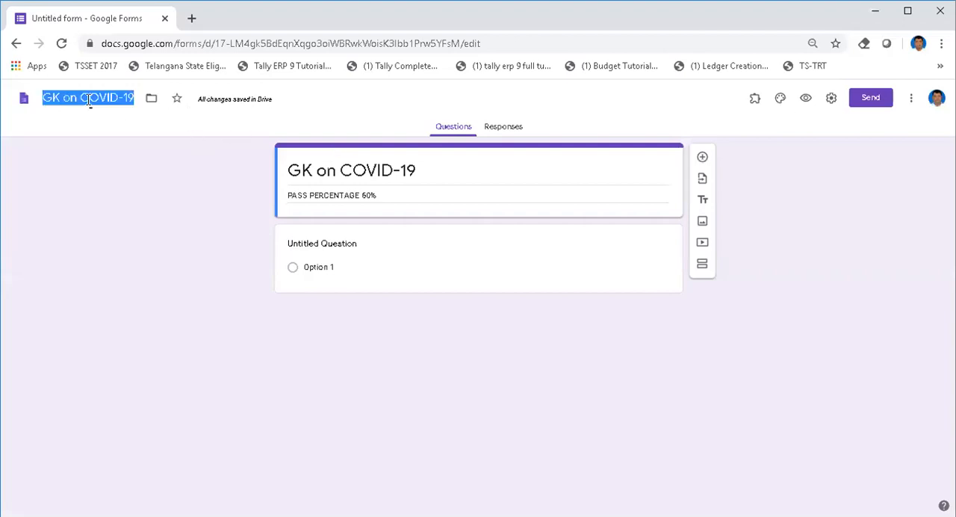
left_click(118, 169)
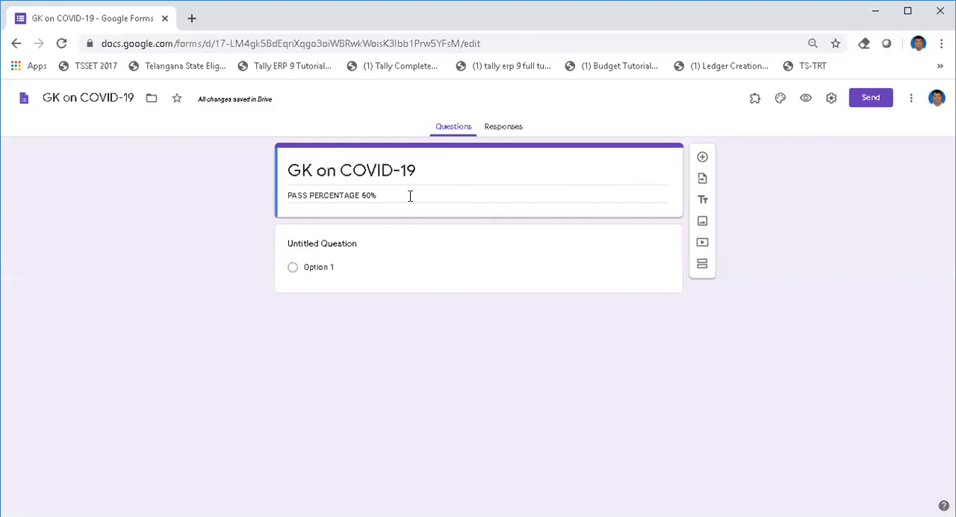
Step: In the form settings, enable collecting email addresses with response receipts, and limit respondents to 1 response
left_click(832, 99)
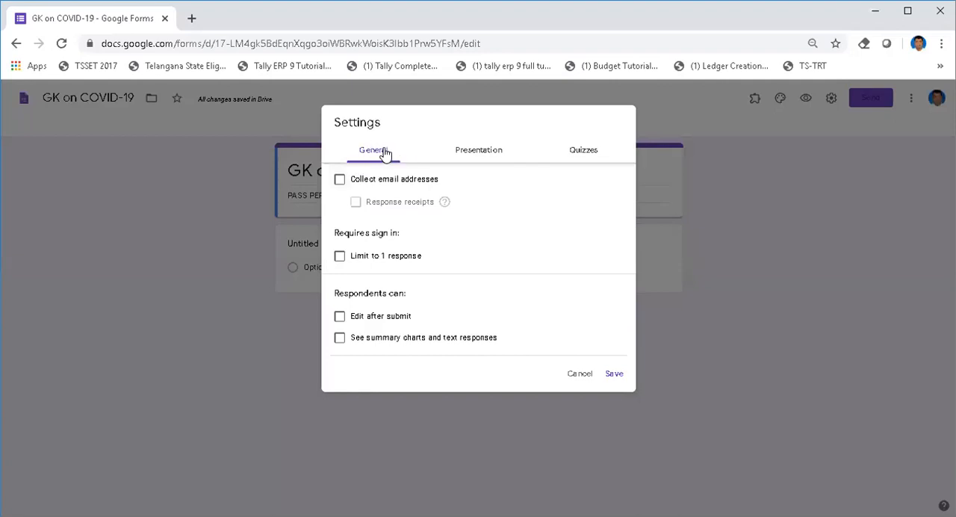
left_click(461, 154)
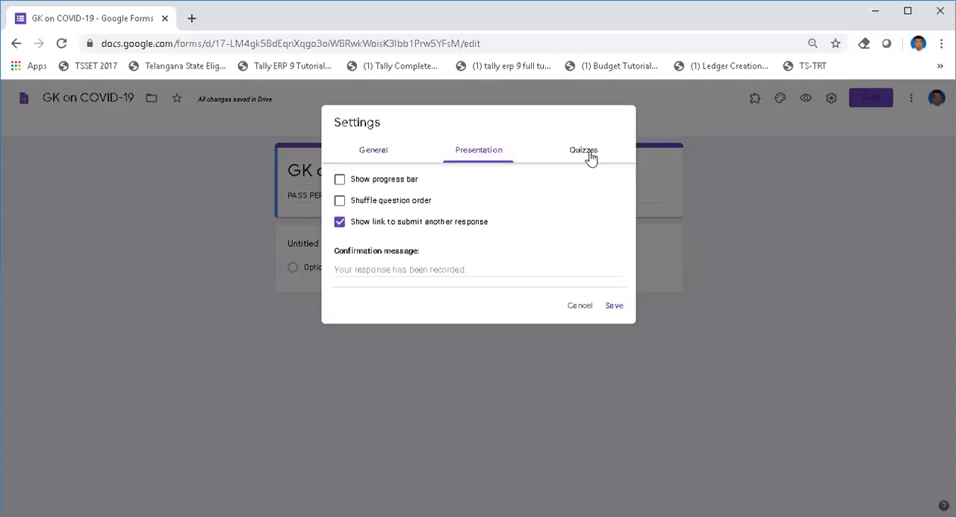
left_click(590, 157)
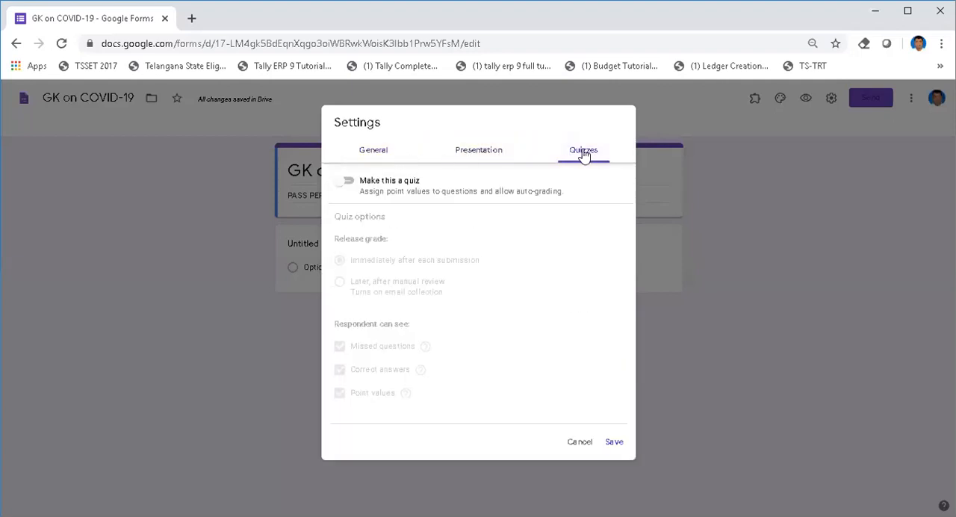
left_click(372, 153)
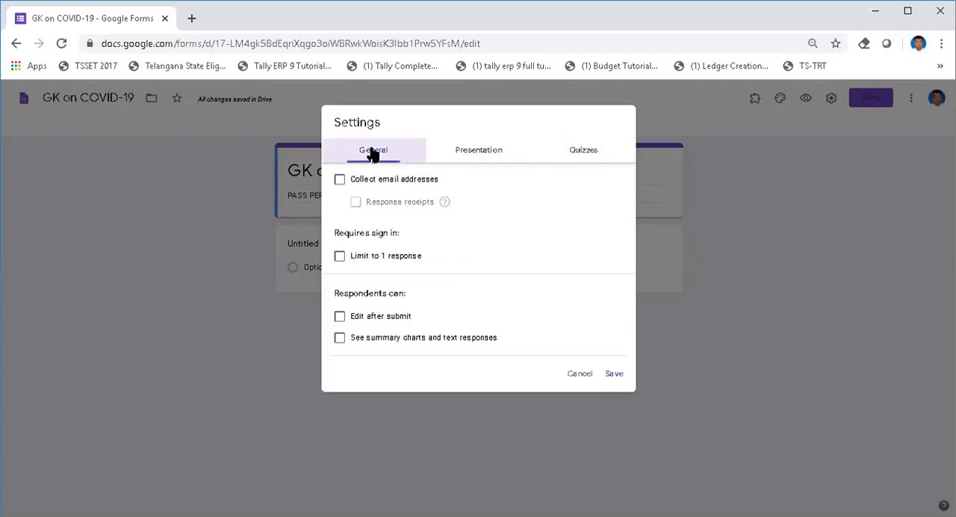
left_click(339, 181)
left_click(355, 203)
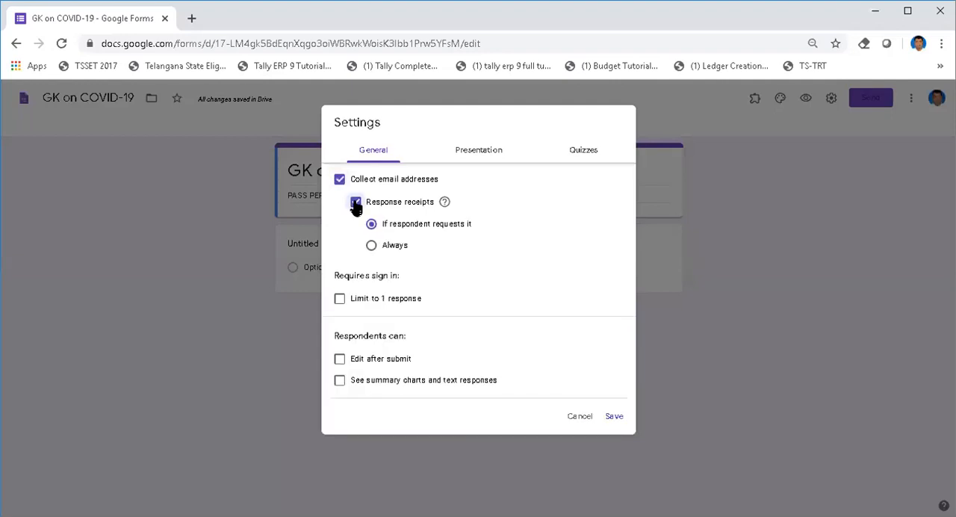
left_click(339, 301)
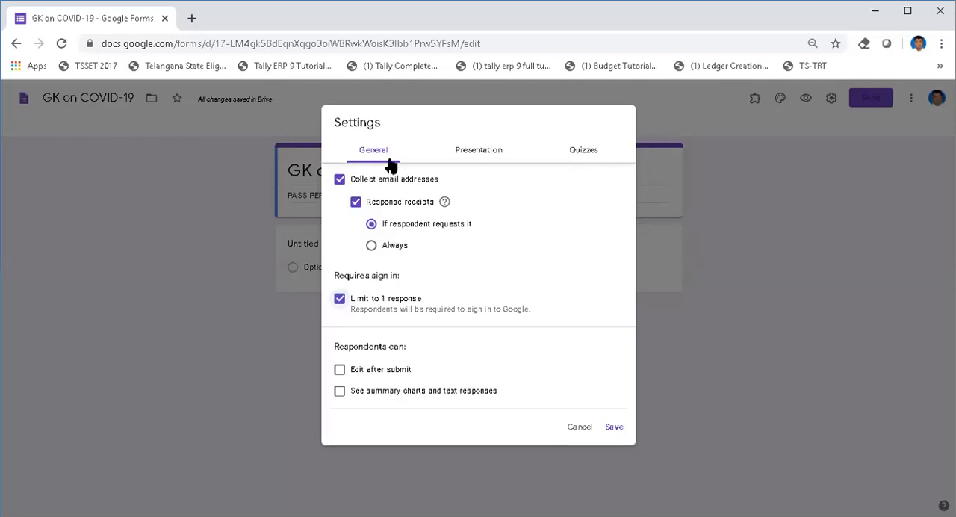
Step: Make the form a quiz, toggle respondent visibility of missed questions, correct answers and point values, and save the settings
left_click(581, 153)
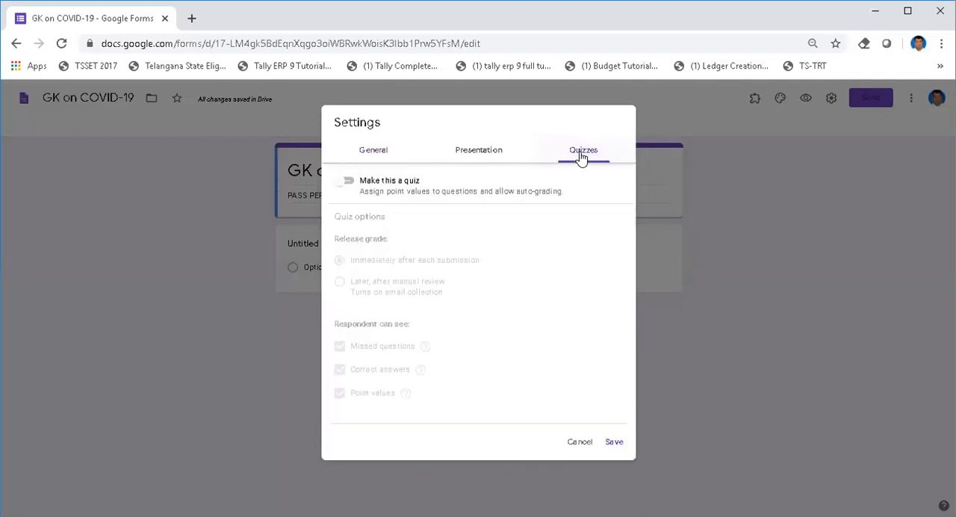
left_click(348, 185)
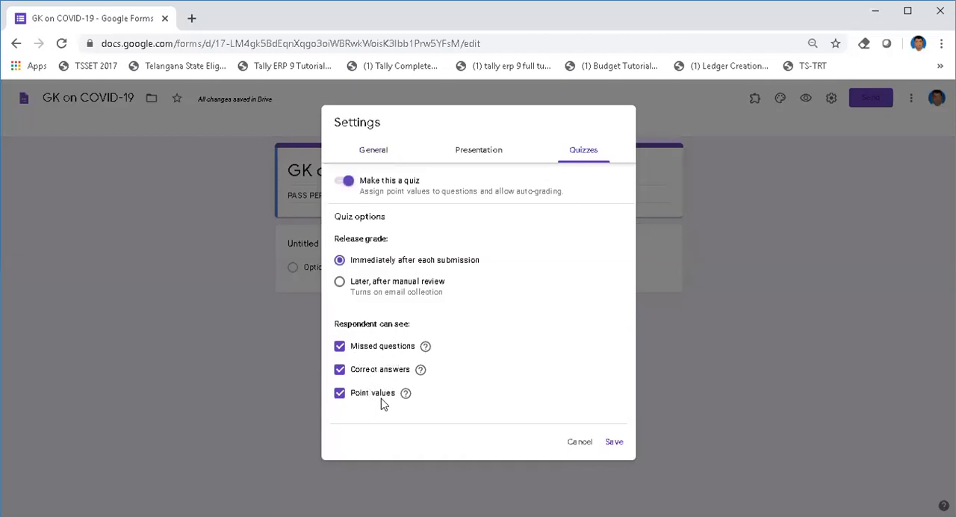
left_click(338, 396)
left_click(338, 369)
left_click(340, 347)
left_click(341, 370)
left_click(340, 394)
left_click(615, 443)
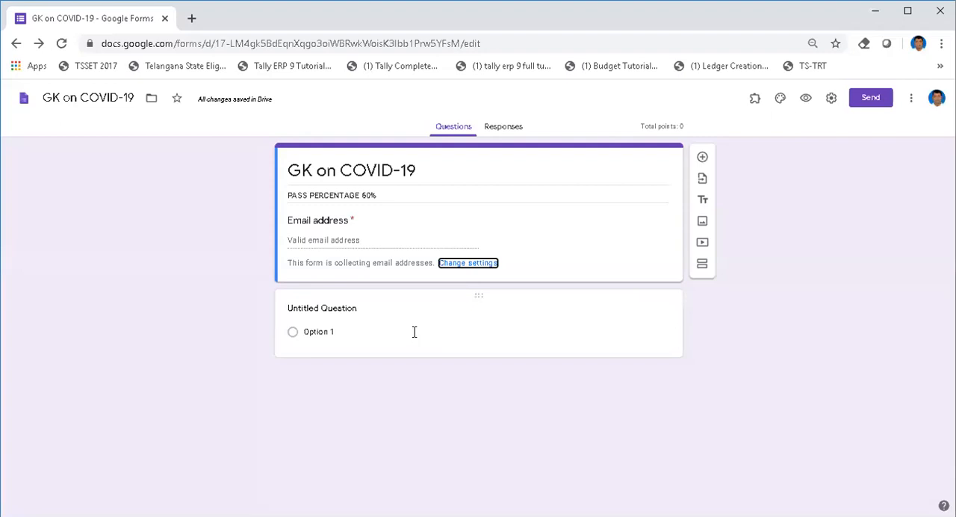
Step: Title the first question "FULL NAME" as a short answer and make it required
left_click(360, 312)
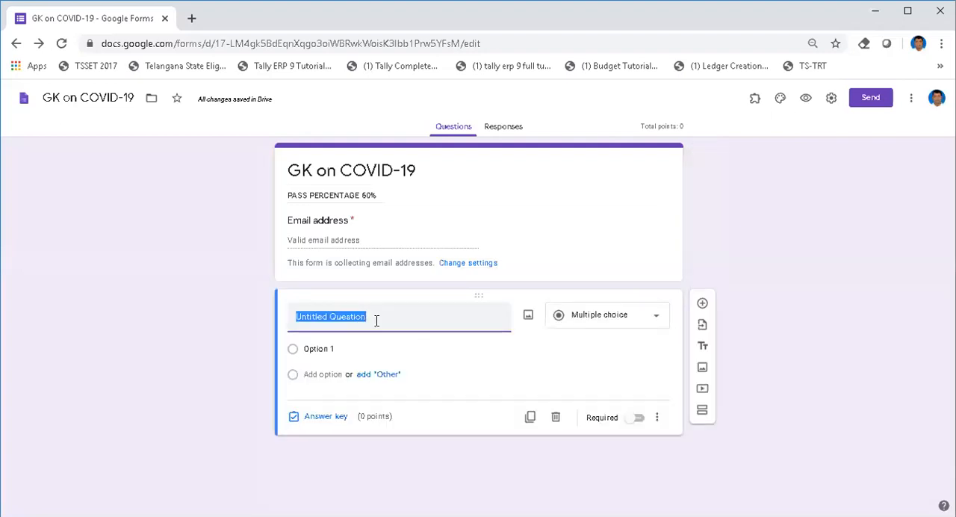
type("FY")
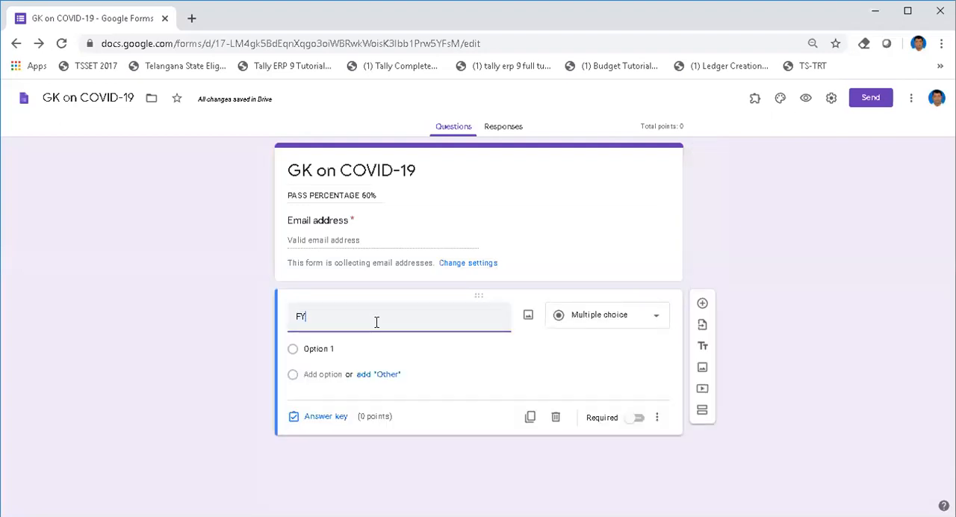
key("BackSpace")
type("ULL")
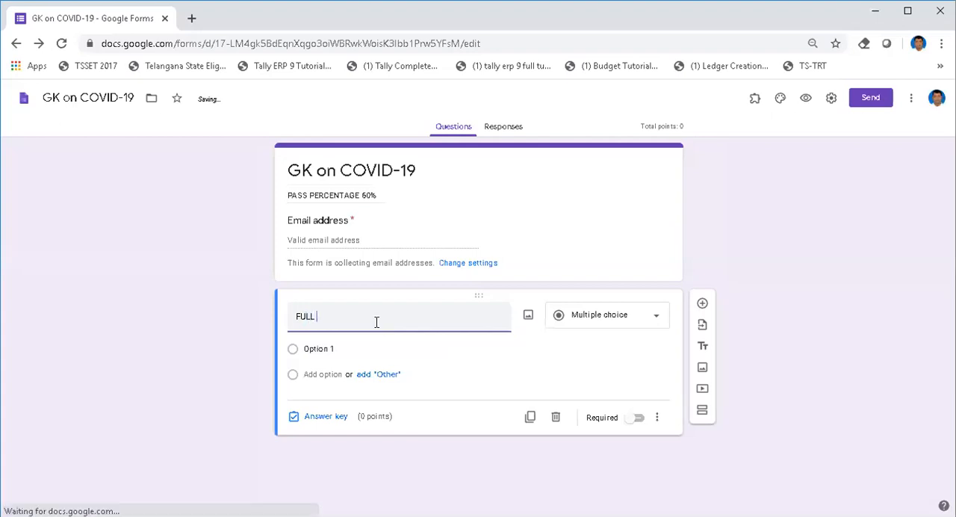
type(" NAE")
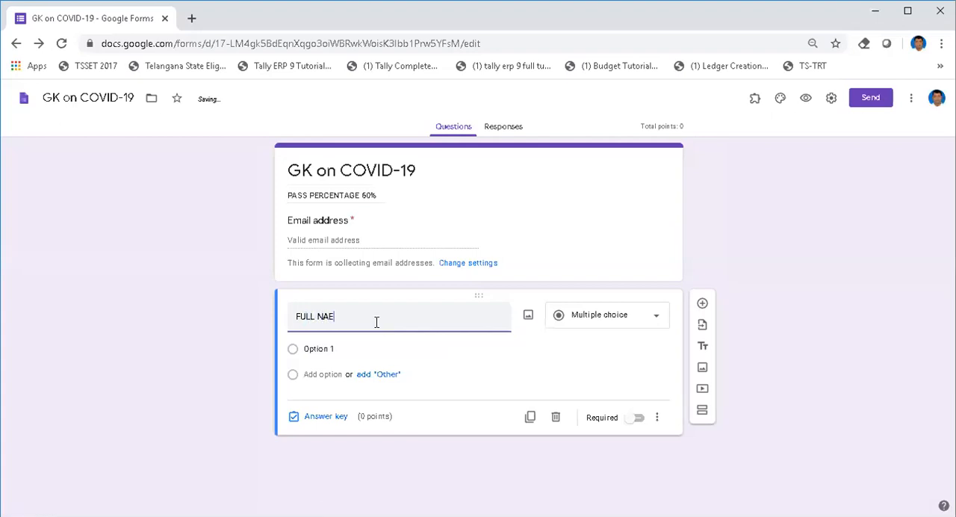
type("ME")
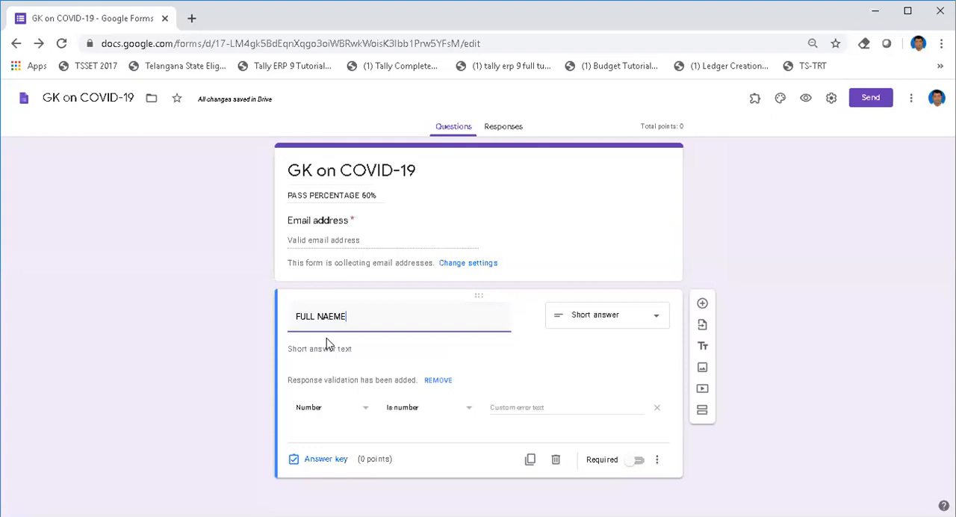
left_click(331, 318)
key("BackSpace")
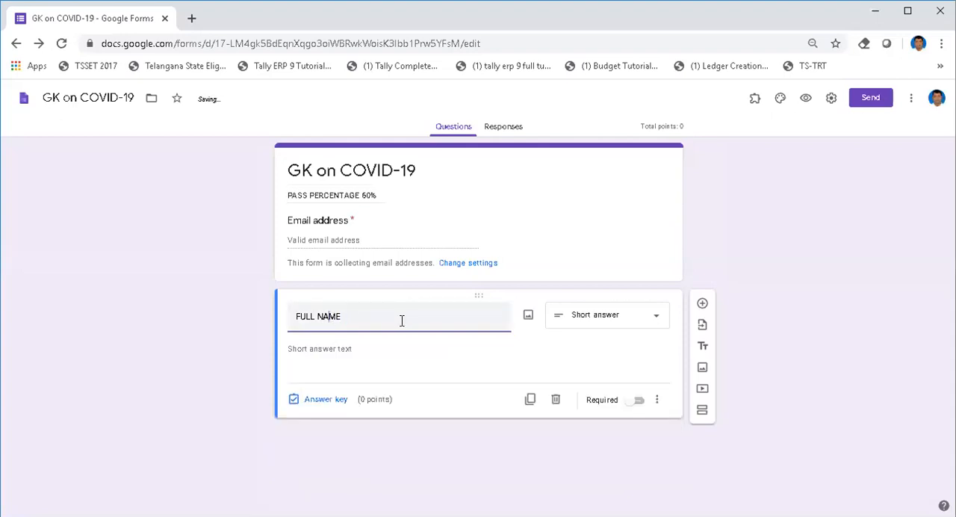
left_click(639, 403)
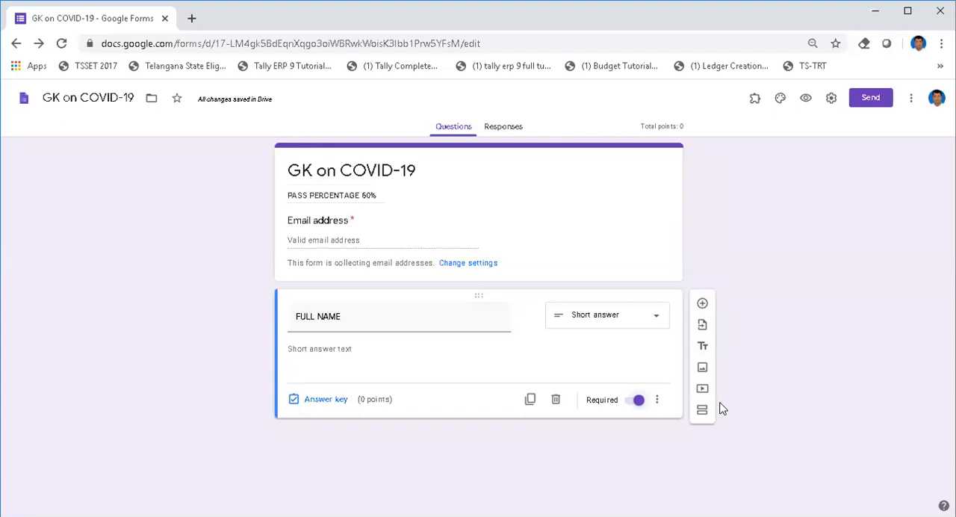
Step: Add a multiple-choice question and paste the copied "What is Coronavirus?" text with its answers A to D into the question title
left_click(703, 304)
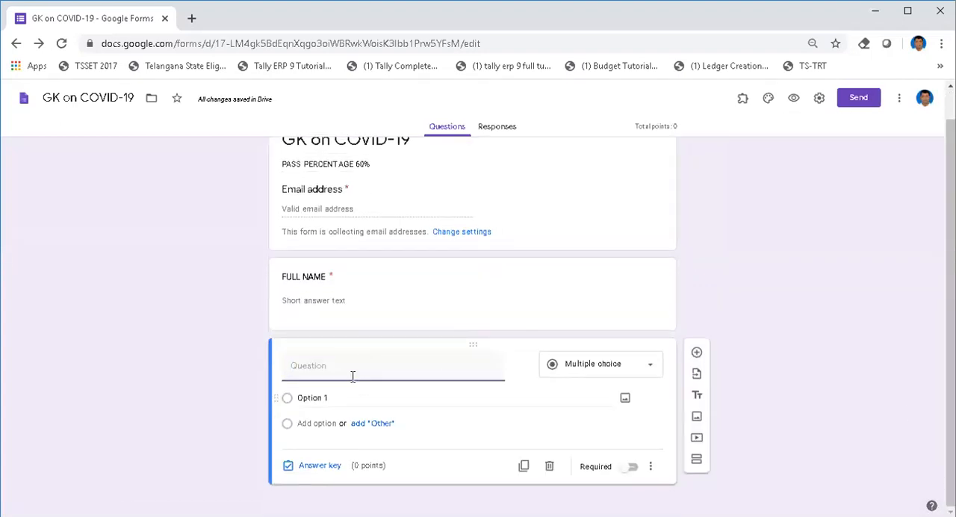
left_click(620, 372)
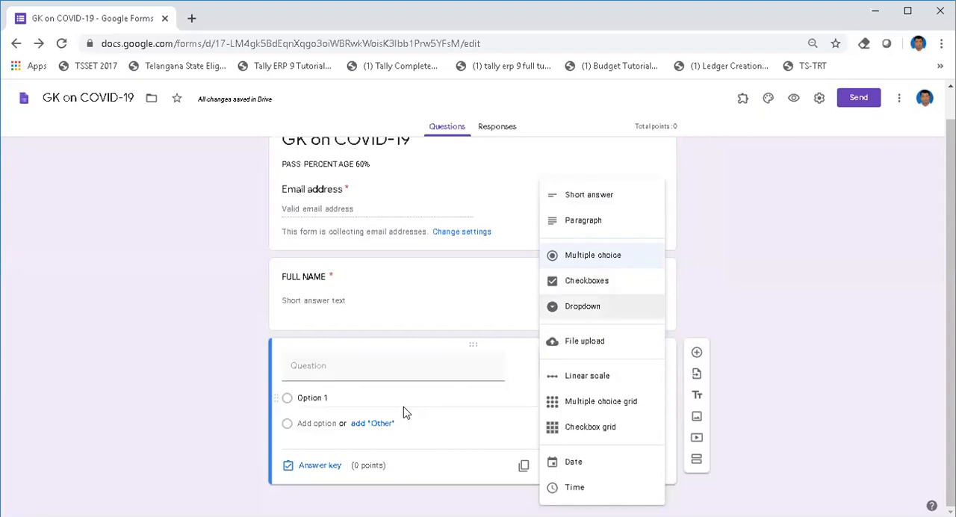
left_click(594, 258)
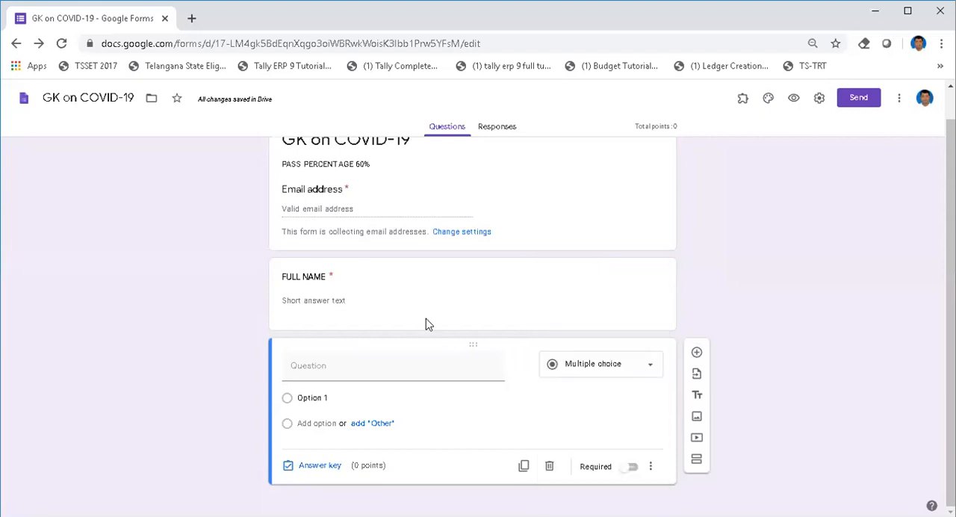
left_click(330, 365)
key("alt+Tab")
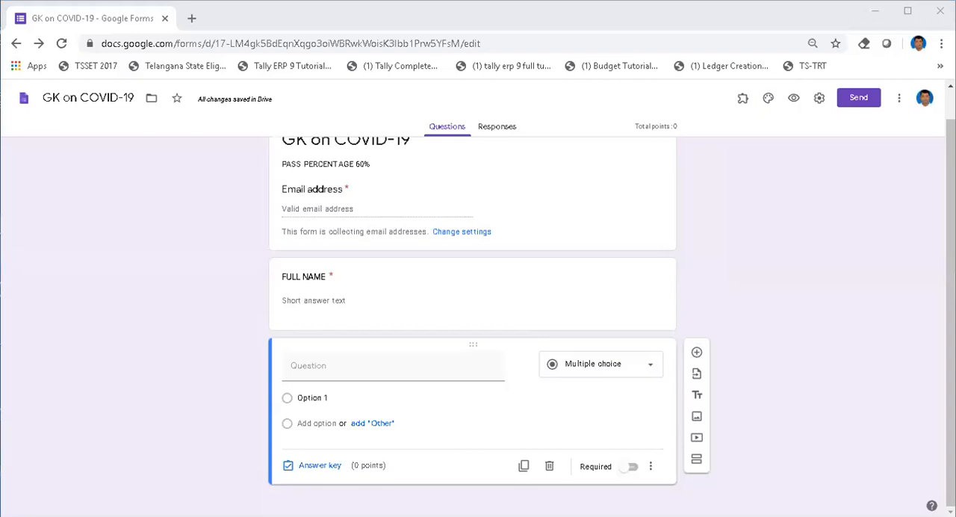
left_click(325, 365)
type("What is Coronavirus?A. a large family of virusesB. It belongs to the family of Nidovirus.C. Both A and B are correctD. Only A is correct.")
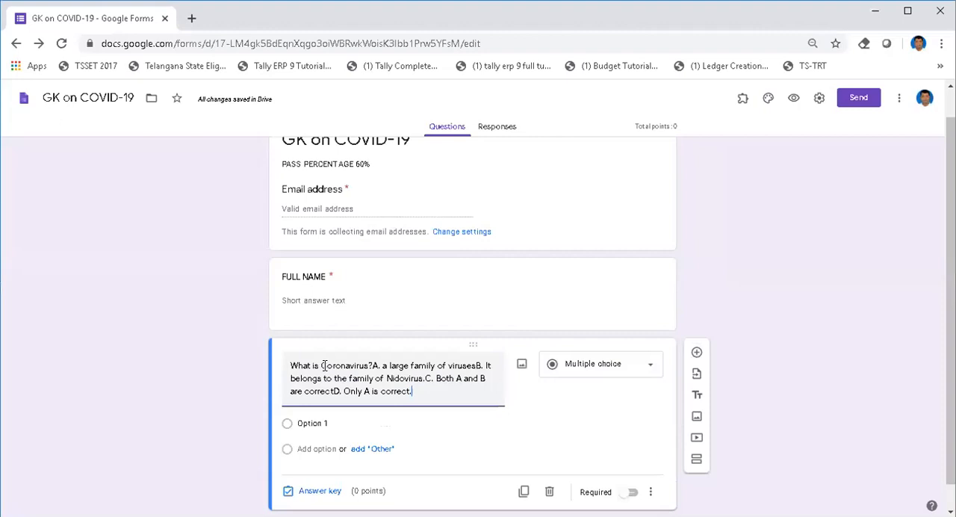
Step: Keep only "What is Coronavirus?" as the question title and make "A. a large family of viruses" the first option, cutting the remaining answers
left_click(373, 366)
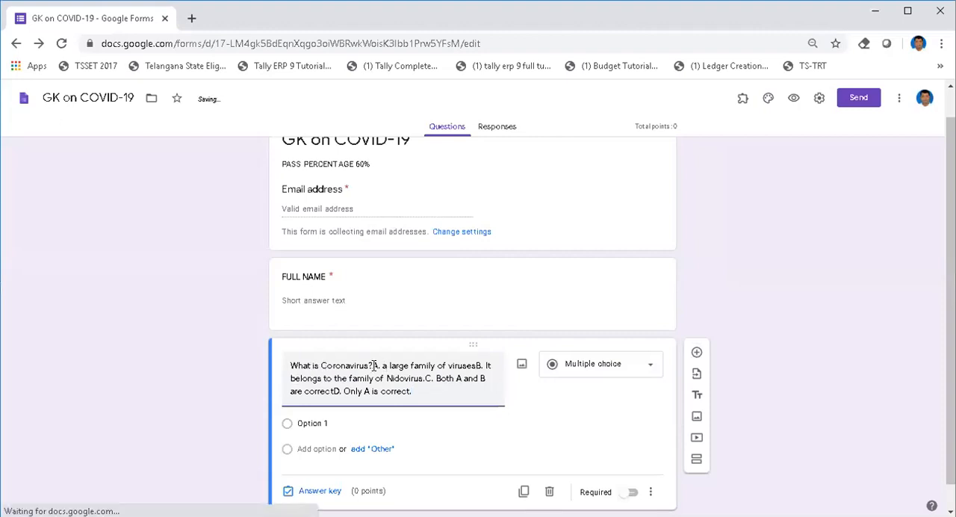
left_click(416, 392, "shift")
key("ctrl+x")
left_click(350, 399)
key("ctrl+v")
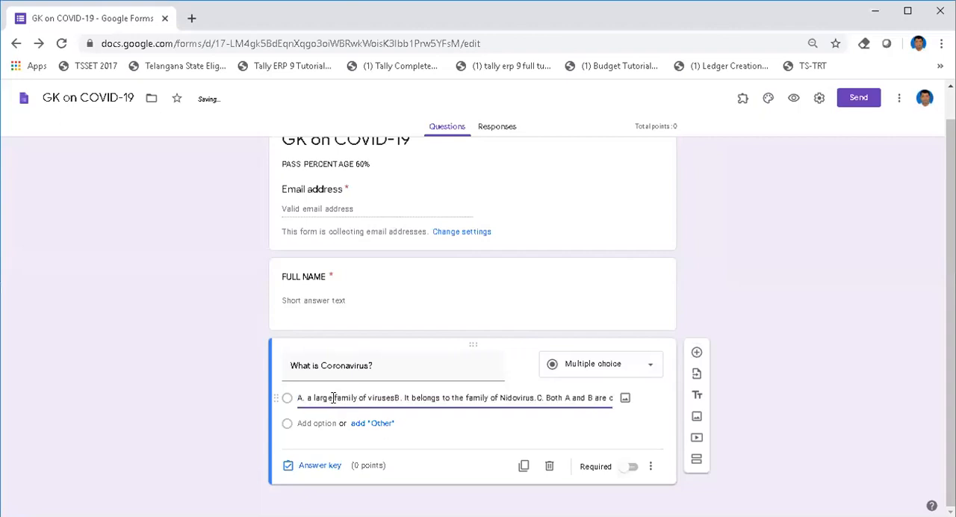
left_click_drag(396, 396, 627, 407)
key("ctrl+x")
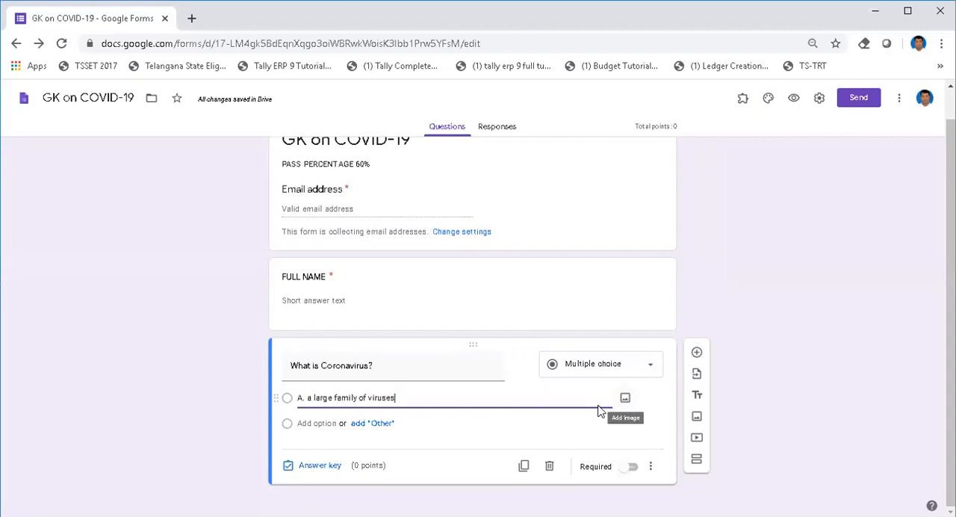
Step: Add the second option "B. It belongs to the family of Nidovirus." and cut the remaining answers from it
left_click(306, 426)
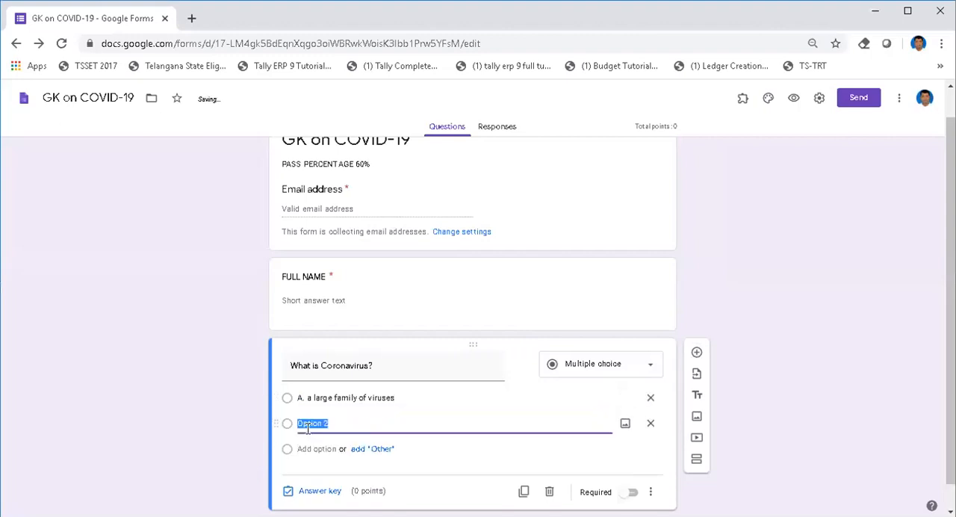
key("ctrl+v")
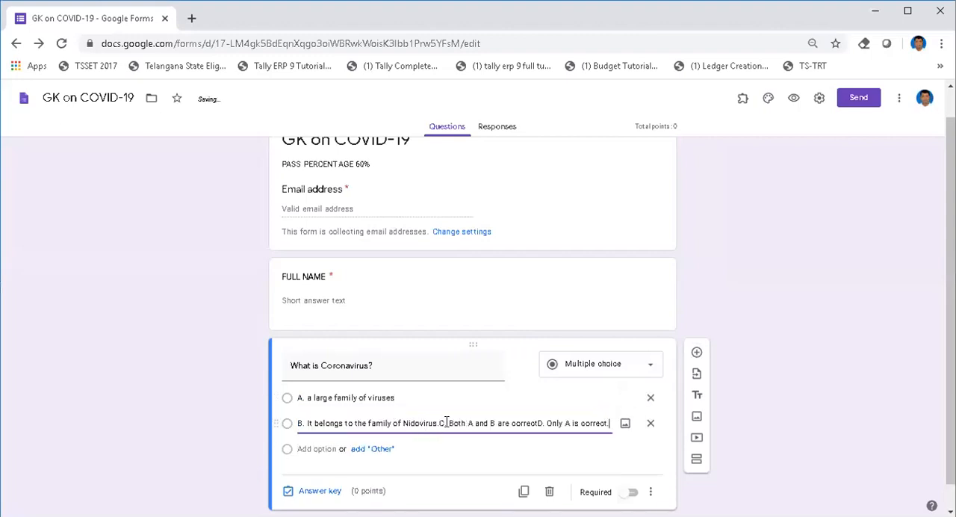
left_click_drag(439, 422, 625, 442)
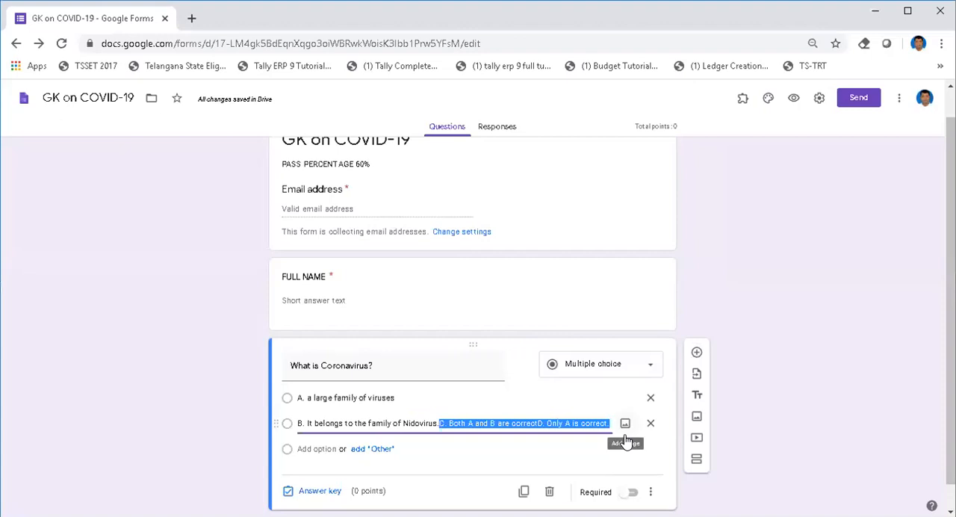
key("ctrl+x")
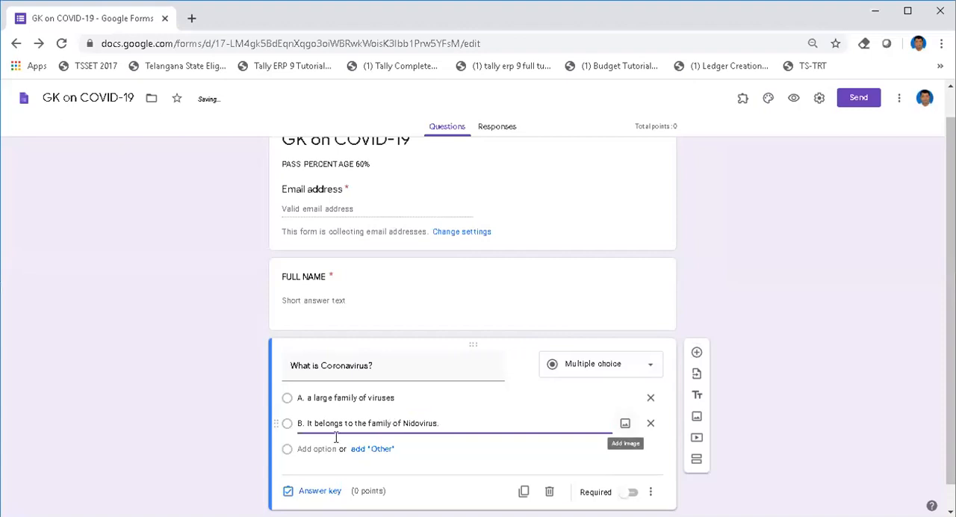
Step: Add the third option "C. Both A and B are correct" and the fourth option "D. Only A is correct."
left_click(309, 448)
key("ctrl+v")
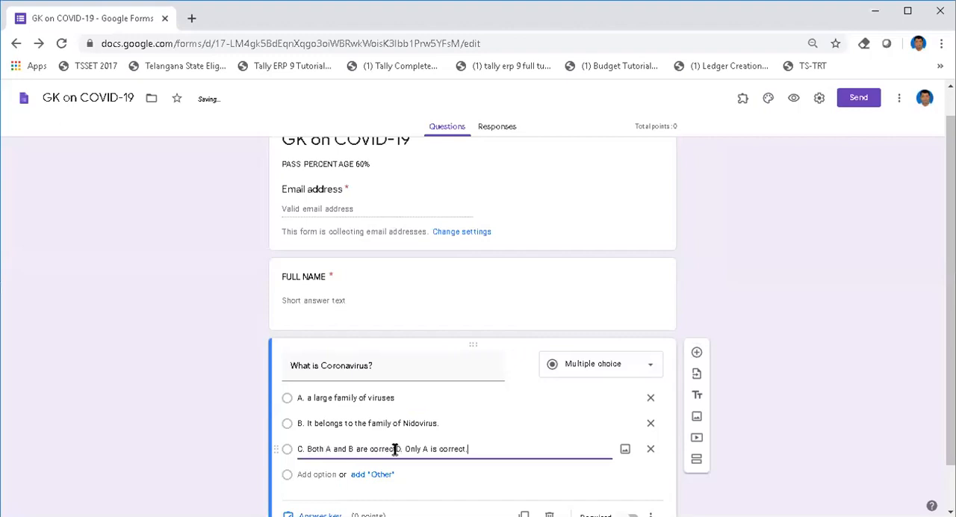
left_click_drag(397, 449, 464, 449)
key("ctrl+x")
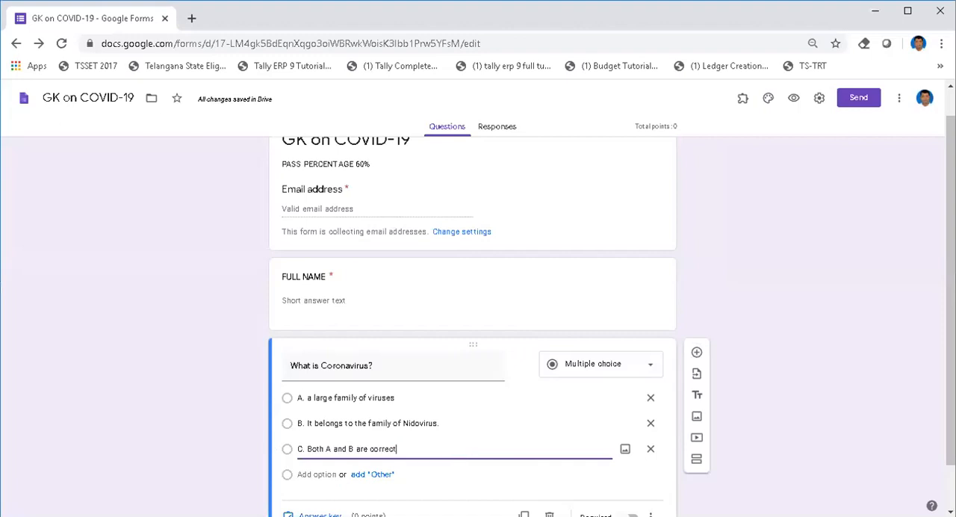
left_click(303, 474)
key("ctrl+v")
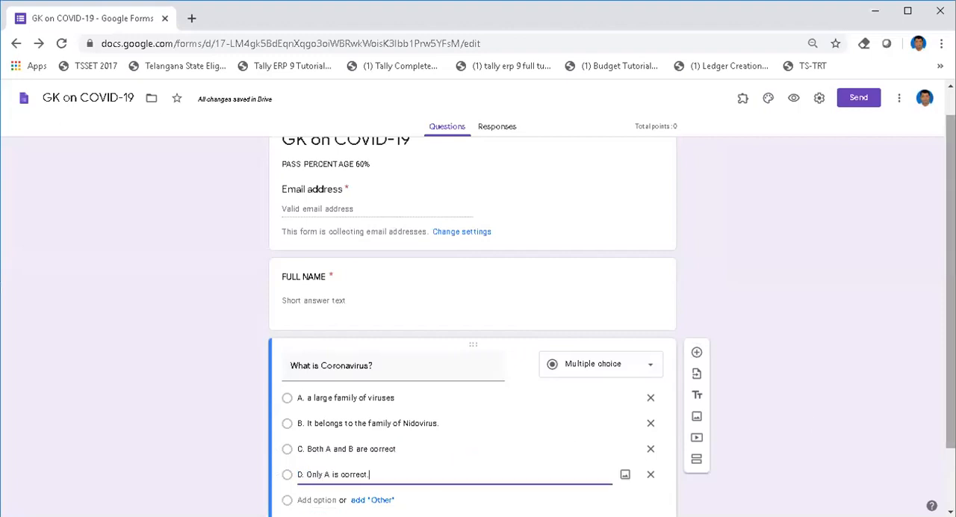
scroll(495, 341, "down", 2)
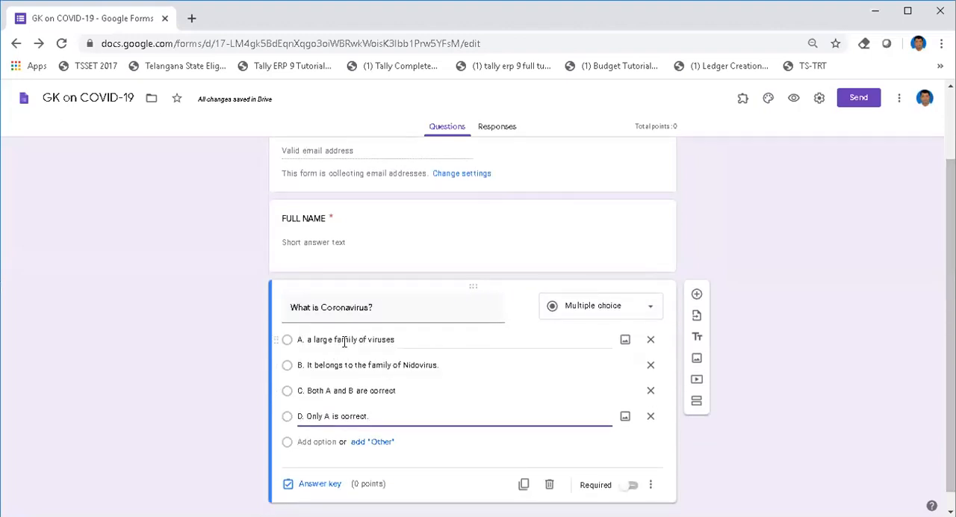
left_click(326, 442)
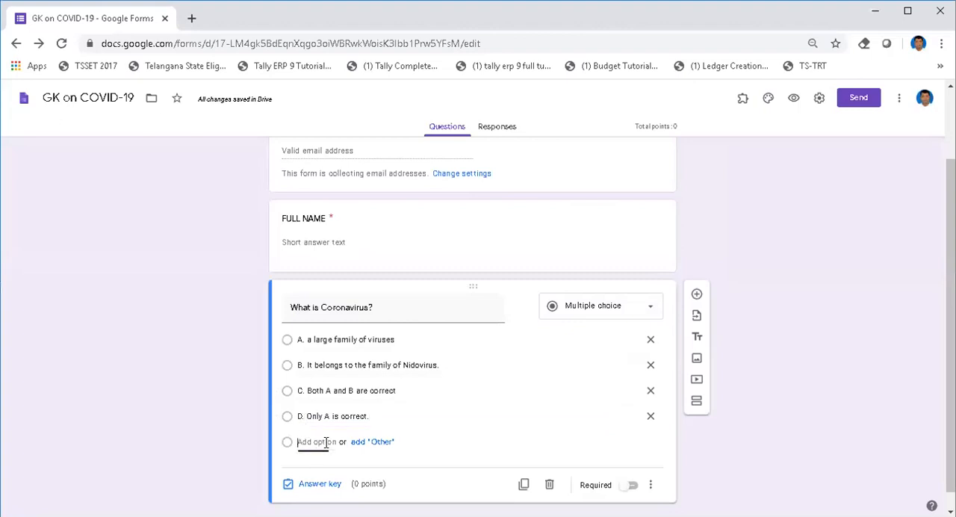
left_click(309, 469)
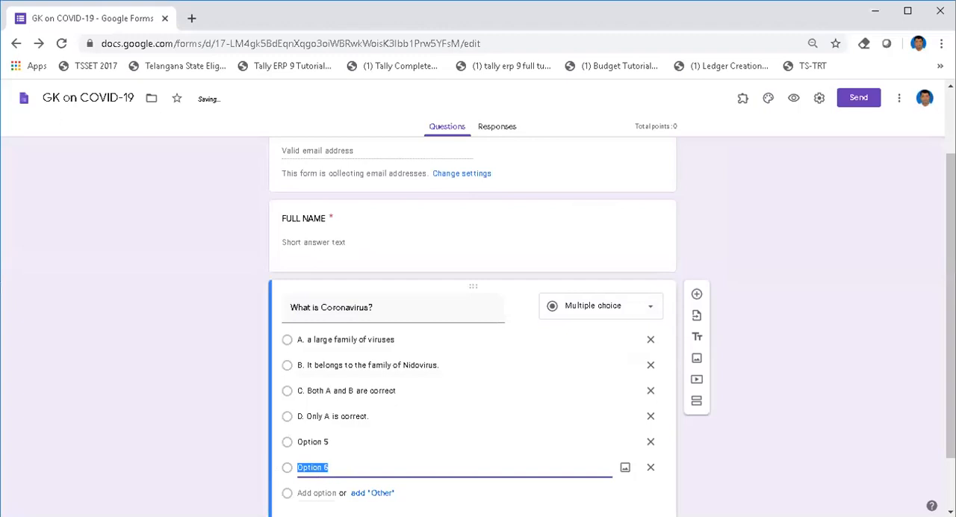
left_click(651, 469)
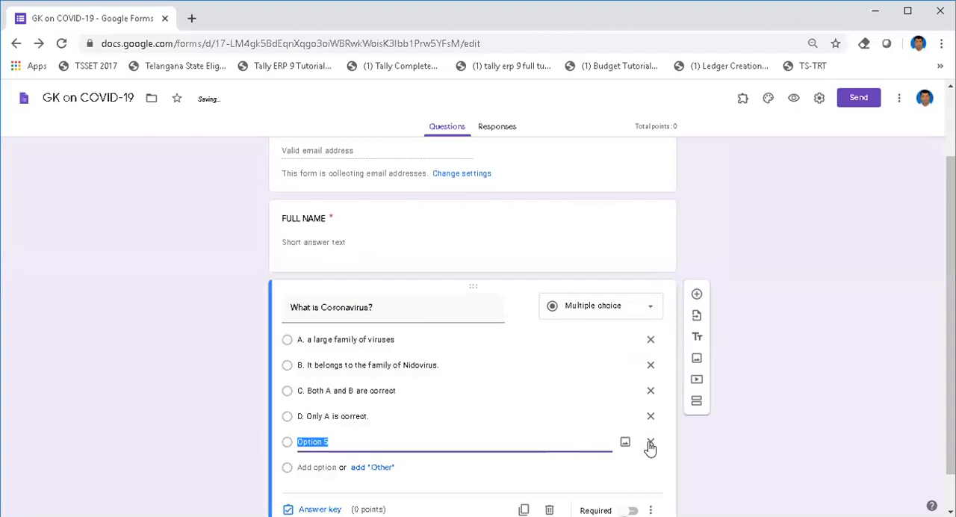
left_click(651, 442)
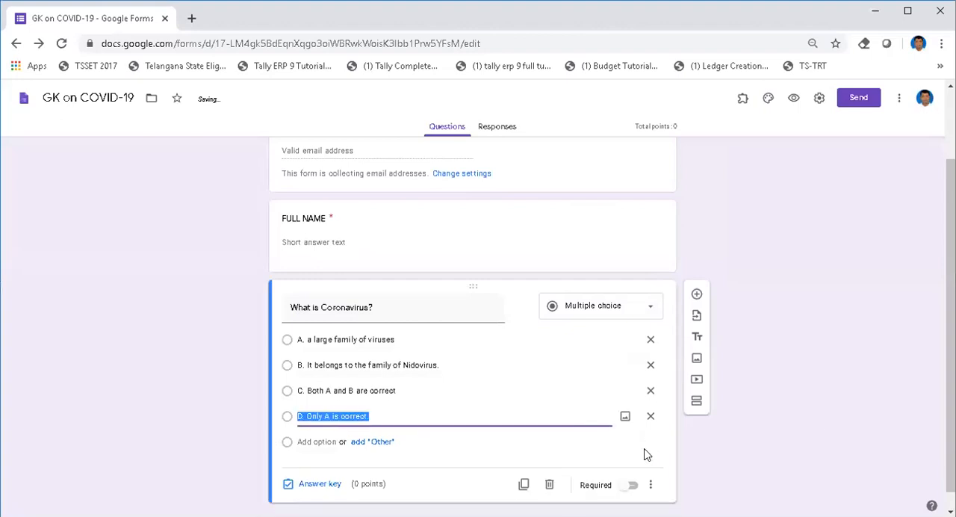
Step: In the Coronavirus question's answer key, assign 1 point and mark only "C. Both A and B are correct" as the correct answer
left_click_drag(950, 421, 950, 438)
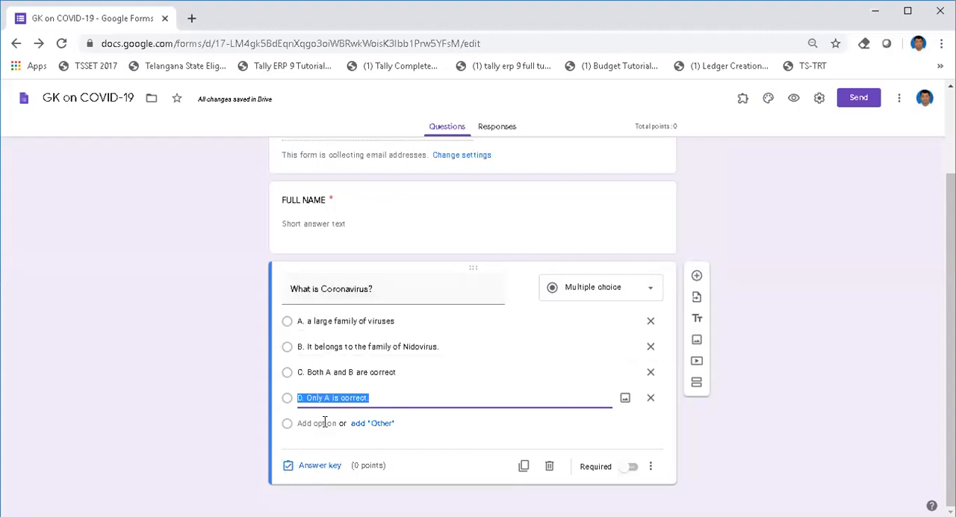
left_click(288, 466)
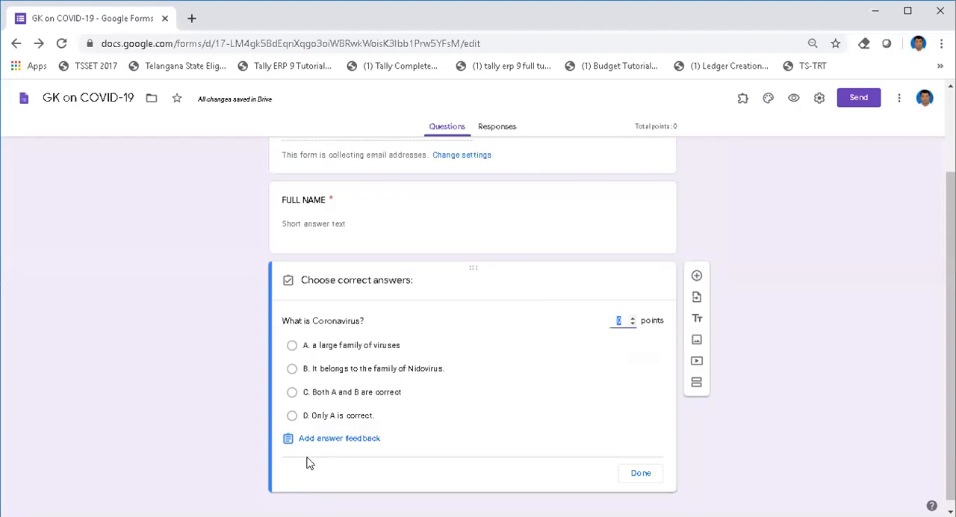
left_click(365, 461)
type("1")
left_click(563, 367)
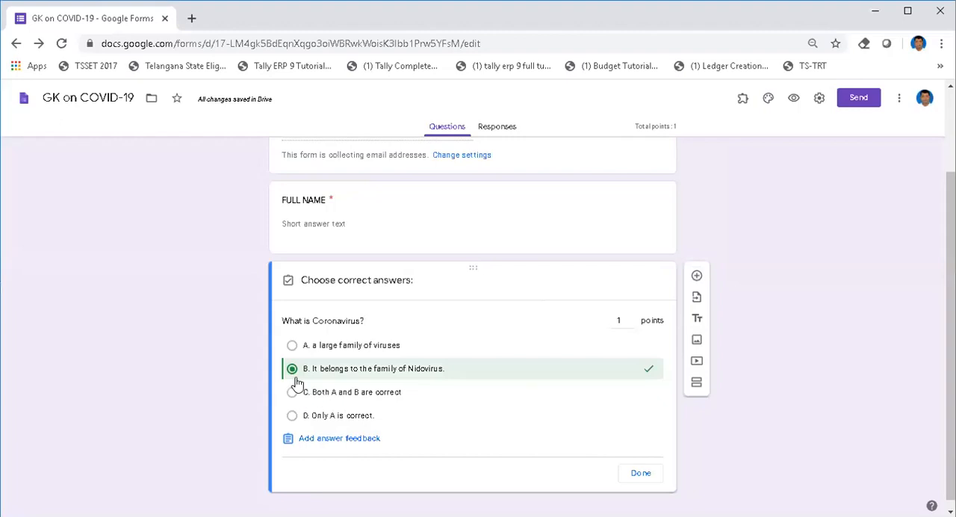
left_click(291, 394)
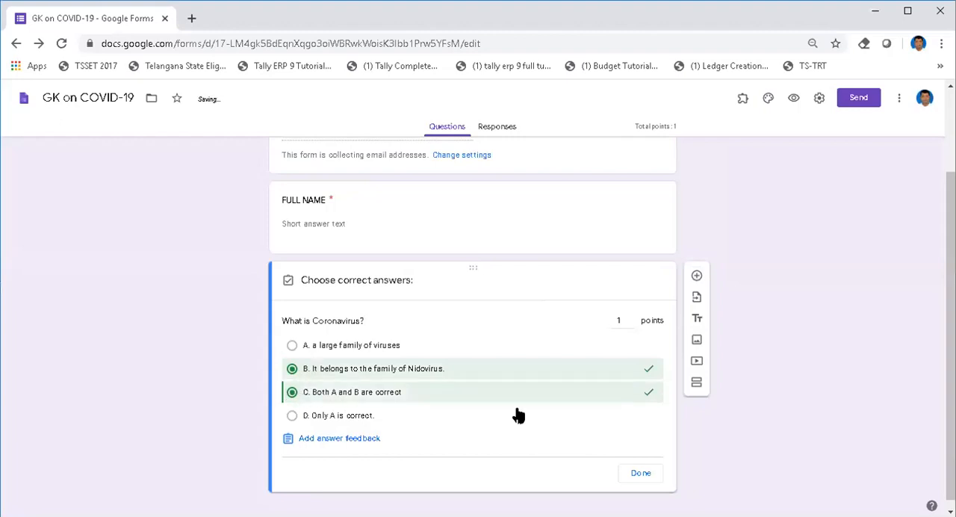
left_click(292, 369)
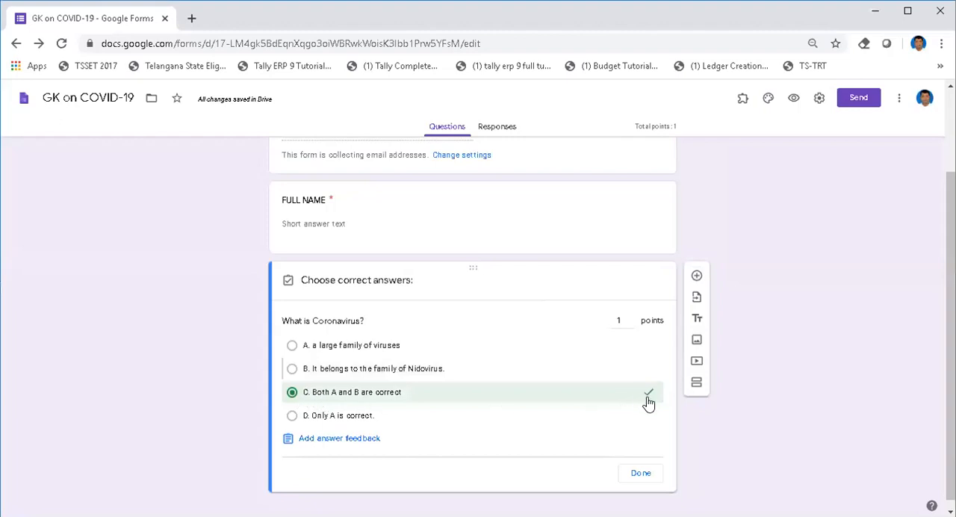
Step: Edit the Coronavirus question's point value, set it back to 1, and finish the answer key
left_click(619, 322)
type("2")
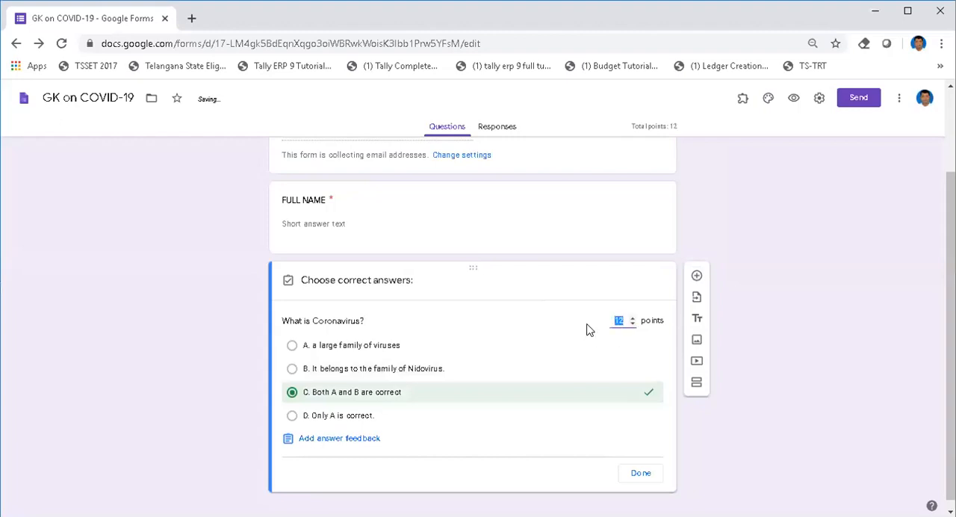
left_click_drag(624, 321, 596, 330)
type("1")
left_click(641, 474)
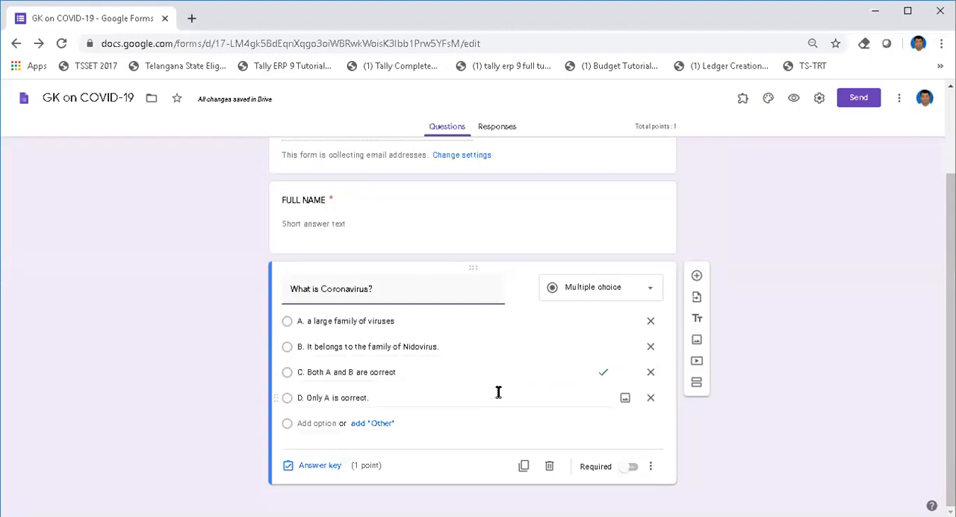
left_click(791, 416)
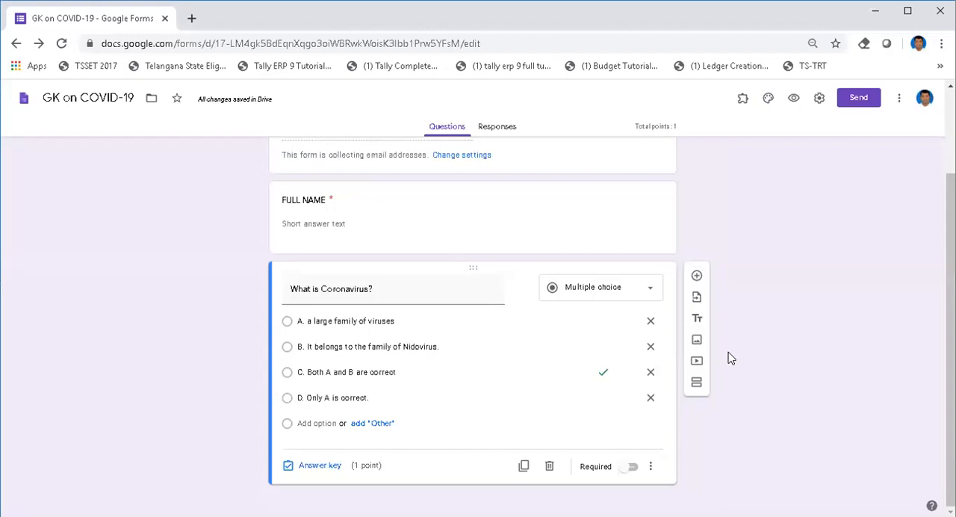
Step: Add another multiple-choice question and paste the copied clinical trial question with its answers A to D into the title
left_click(696, 277)
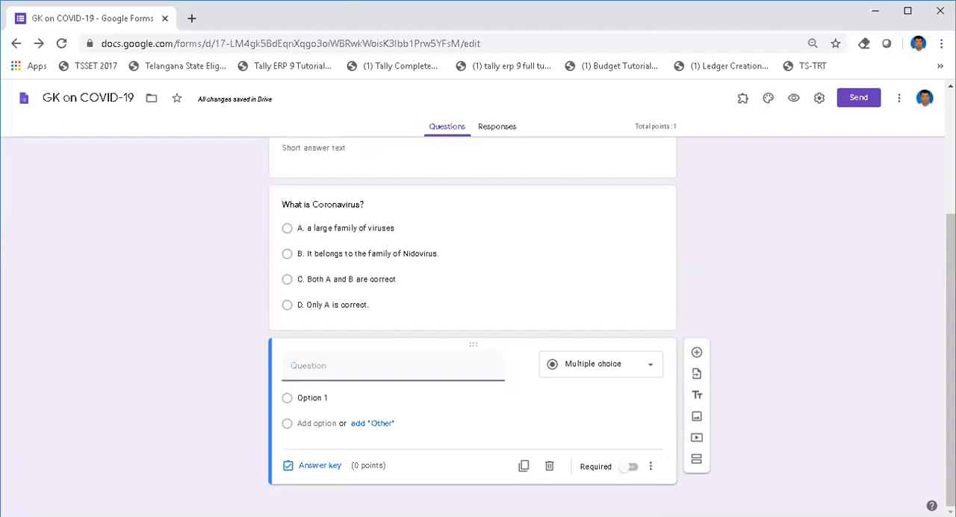
key("alt+Tab")
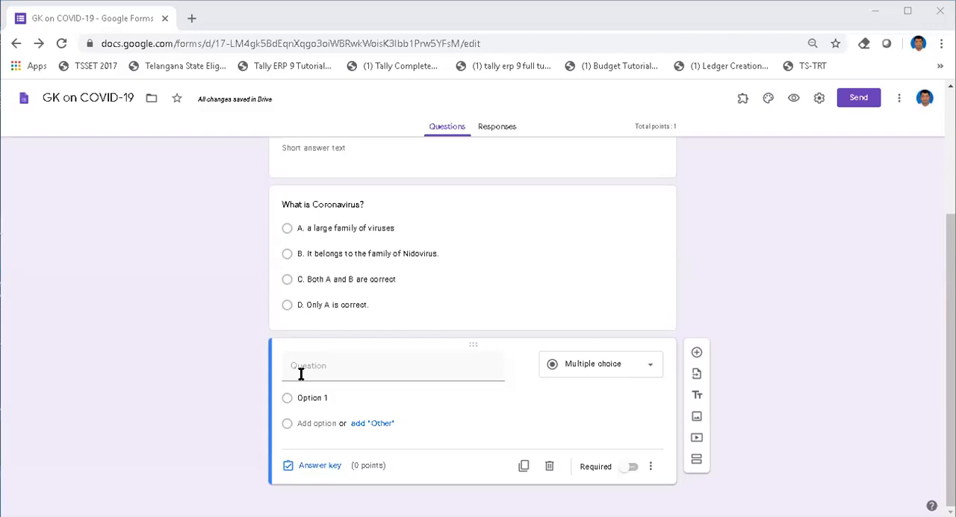
left_click(327, 366)
type("Name a clinical trial in which blood is transfused from recovered COVID-19 patients to a coronavirus patient who is in critical condition?A. Plasma TherapyB. SolidarityC. RemdesivirD. Hydroxychloroquine")
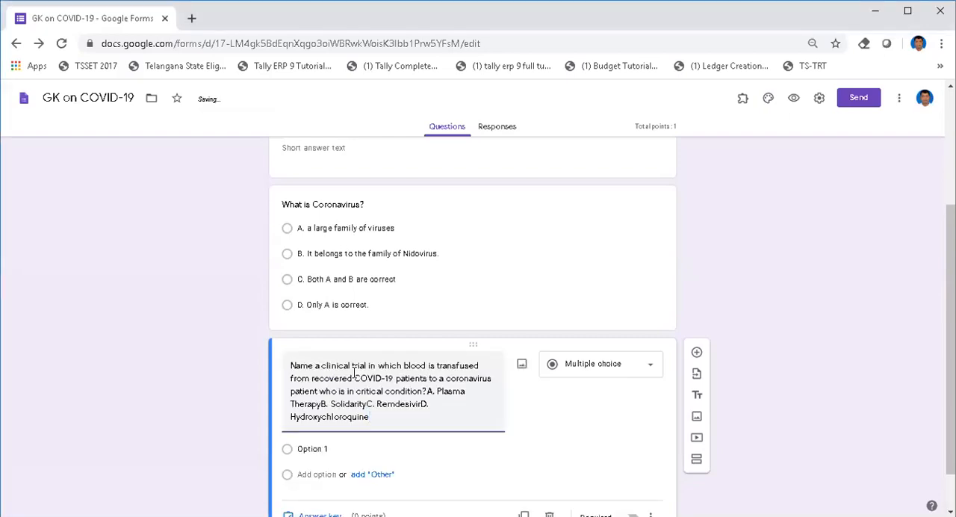
Step: Move answers A to D out of the clinical trial question's title and into its first option
left_click_drag(426, 391, 448, 419)
key("ctrl+x")
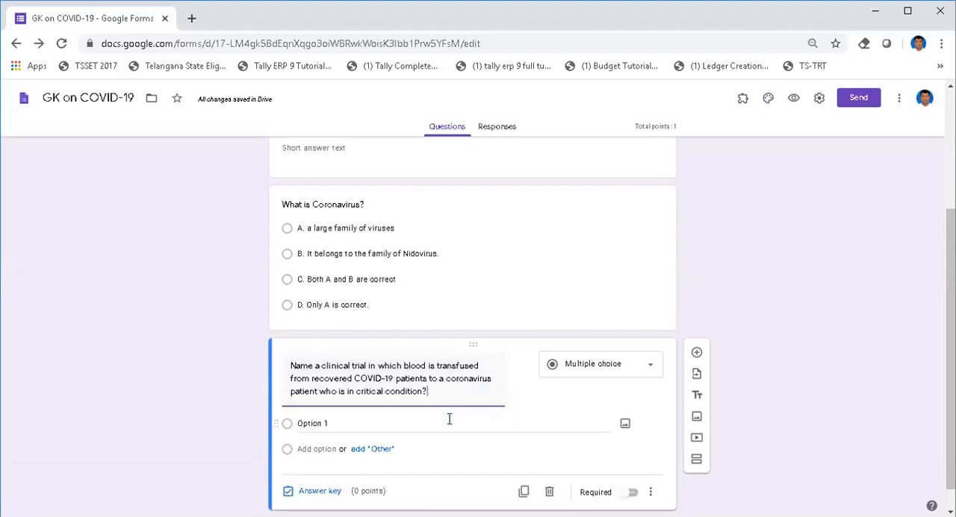
left_click(325, 423)
key("ctrl+v")
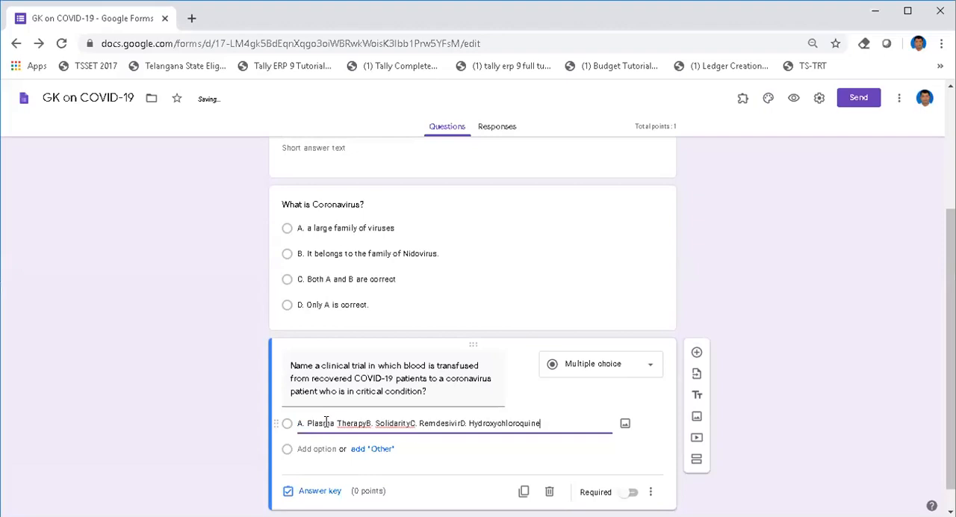
Step: Cut answers B to D out of the first option so that it contains only "A. Plasma Therapy"
left_click_drag(363, 423, 435, 423)
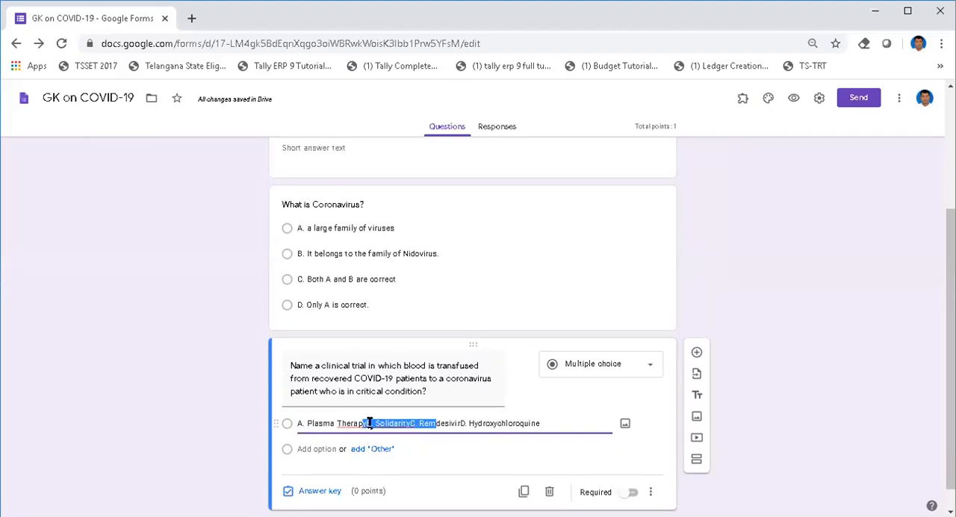
left_click_drag(369, 422, 391, 424)
key("ctrl+z")
key("ctrl+a")
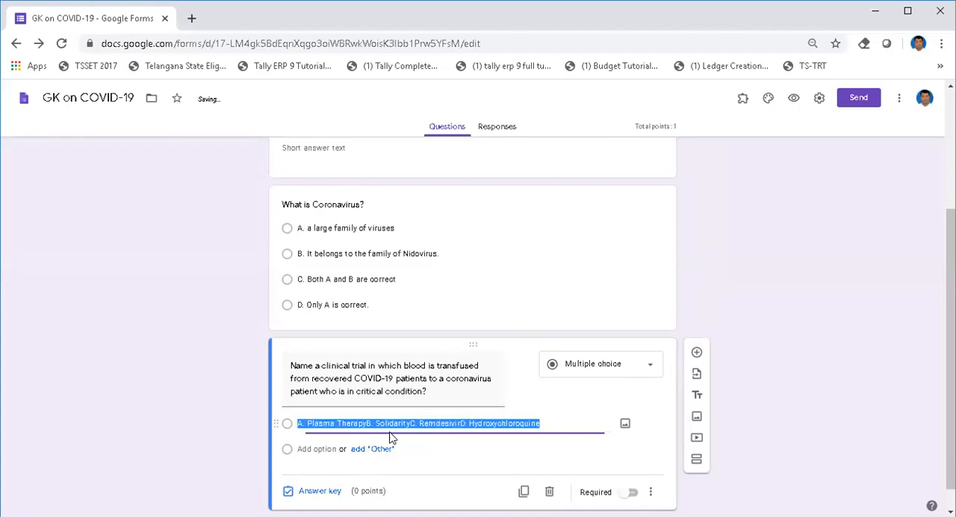
left_click(365, 423)
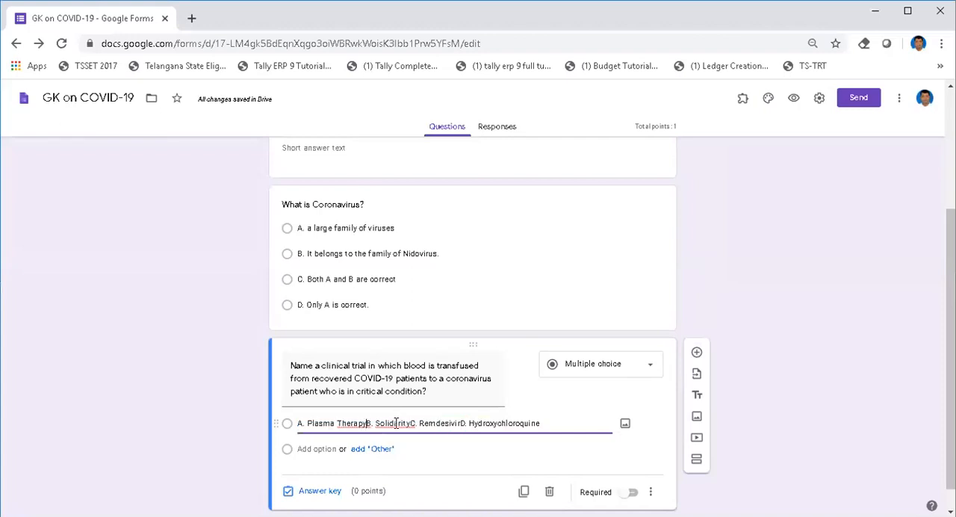
left_click(544, 422, "shift")
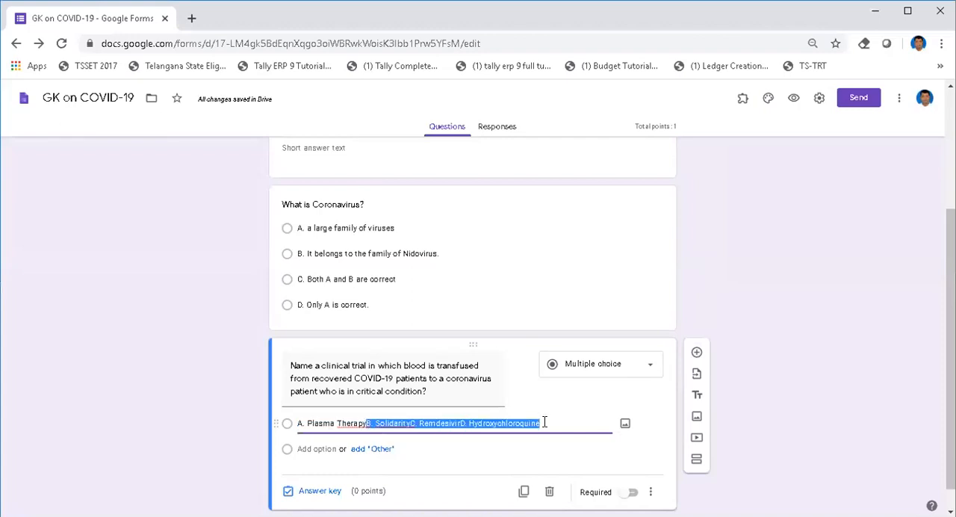
key("ctrl+x")
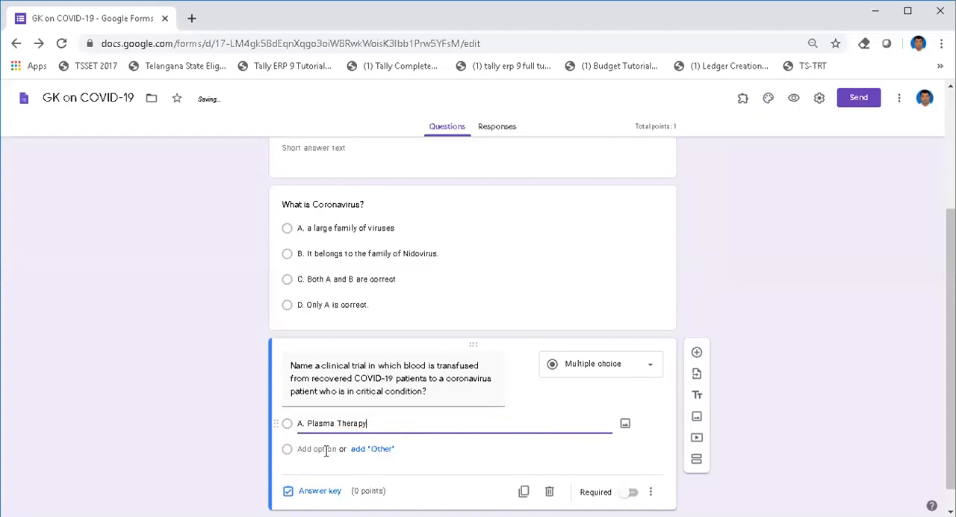
Step: Add a second option from the cut answers and trim it to "B. Solidarity", cutting answers C and D for reuse
left_click(310, 449)
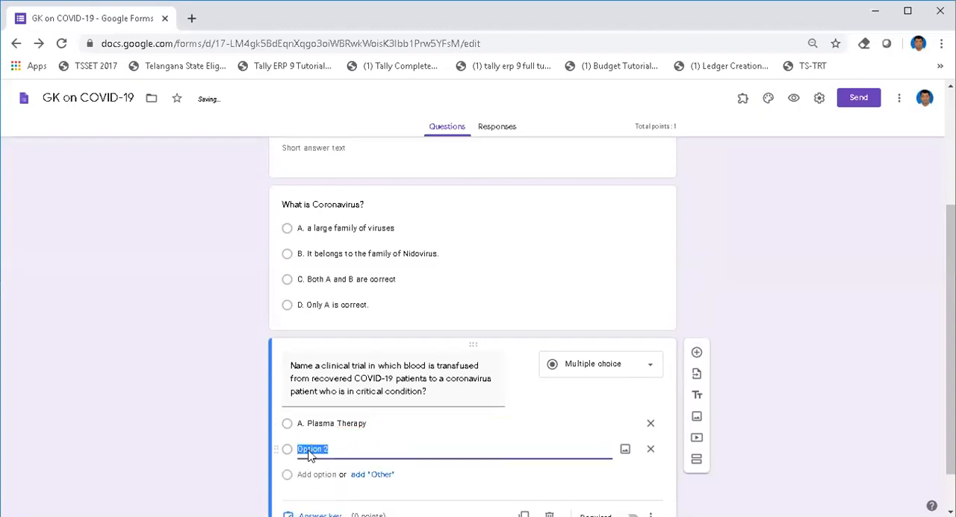
key("ctrl+v")
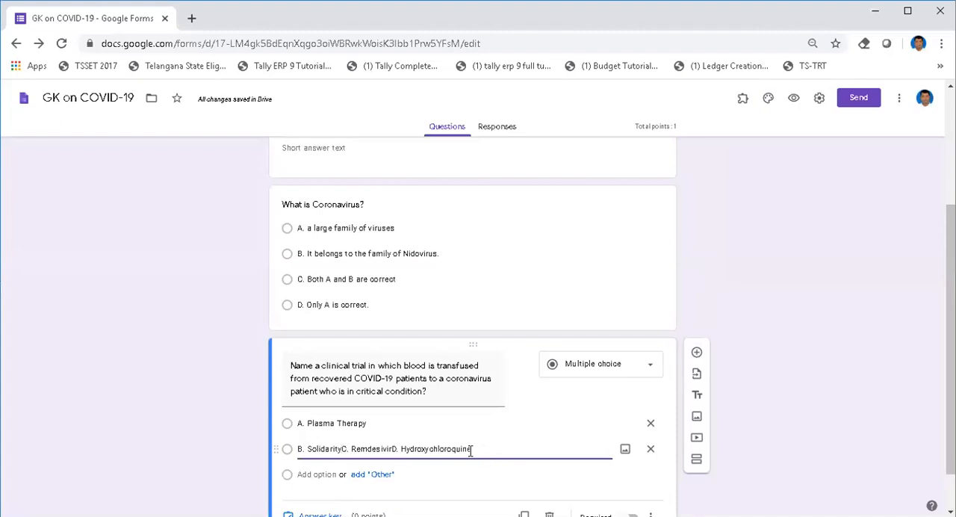
left_click_drag(342, 449, 470, 449)
key("ctrl+x")
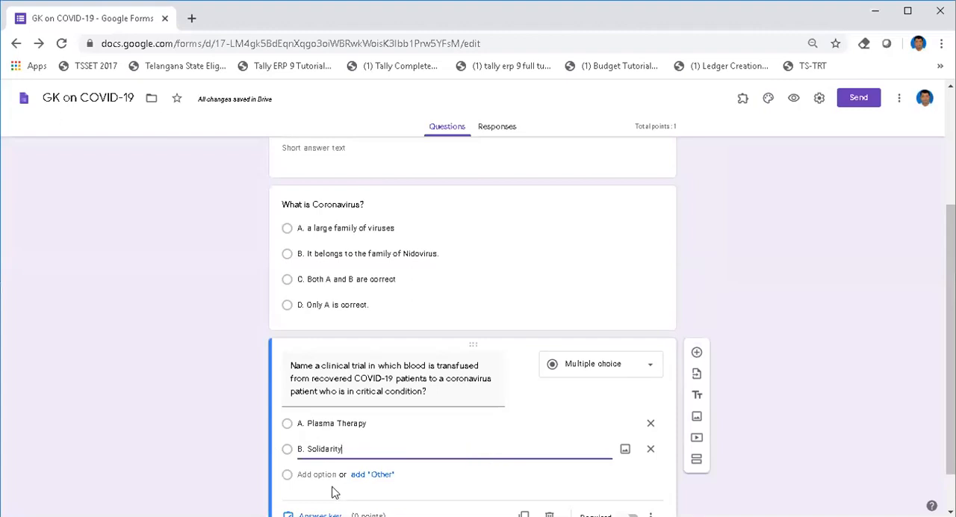
Step: Add the third option "C. Remdesivir" and the fourth option "D. Hydroxychloroquine" from the remaining cut text
left_click(305, 476)
key("ctrl+v")
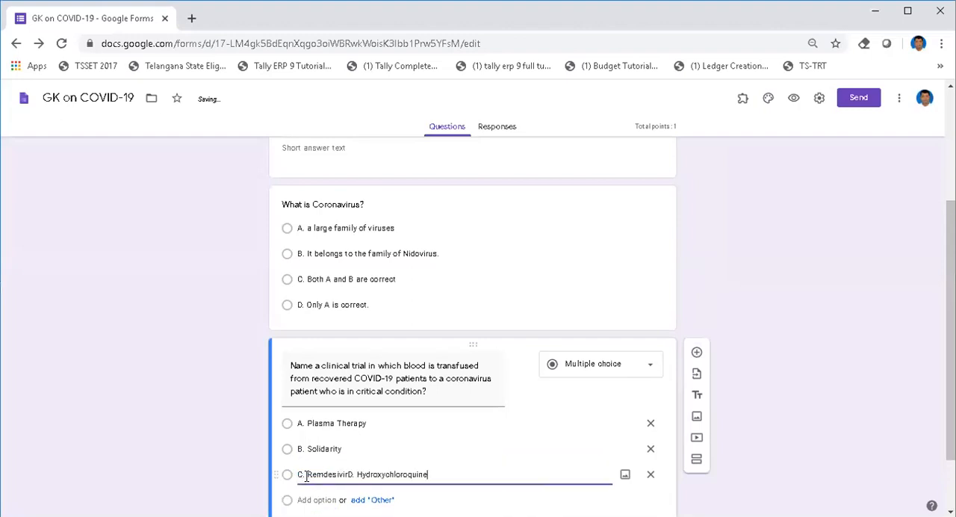
left_click(348, 475)
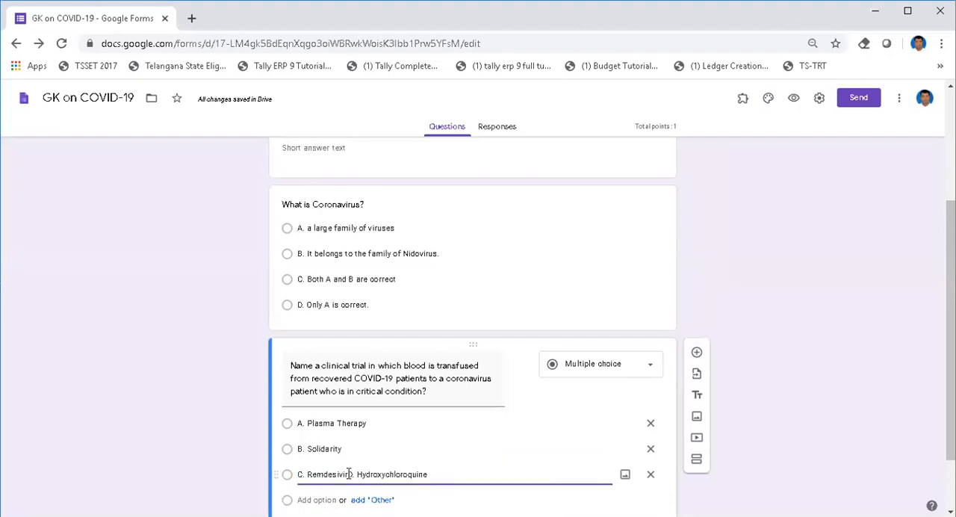
left_click(442, 476, "shift")
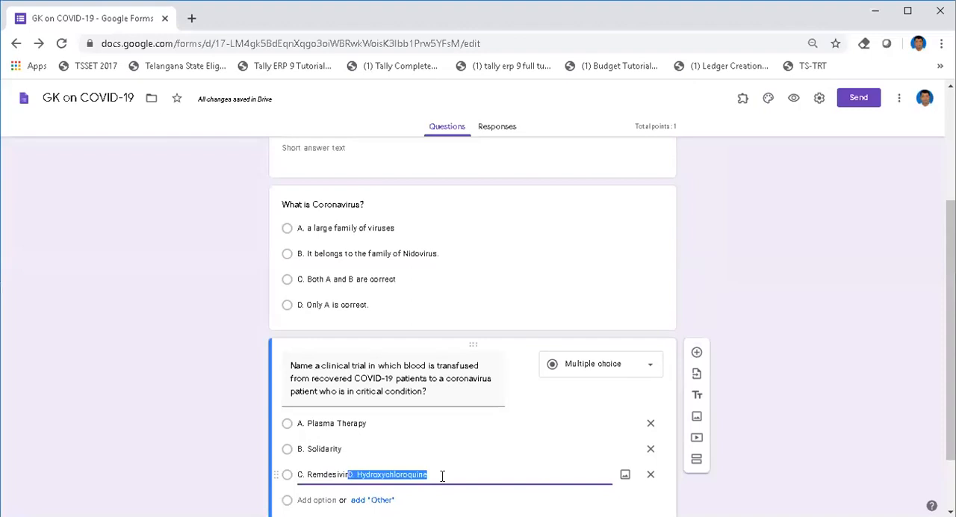
key("ctrl+x")
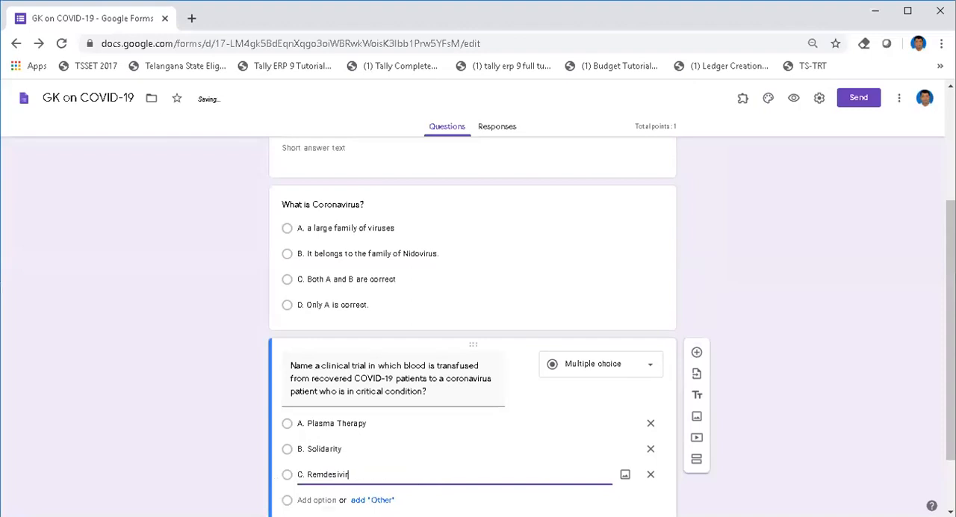
key("Return")
key("ctrl+v")
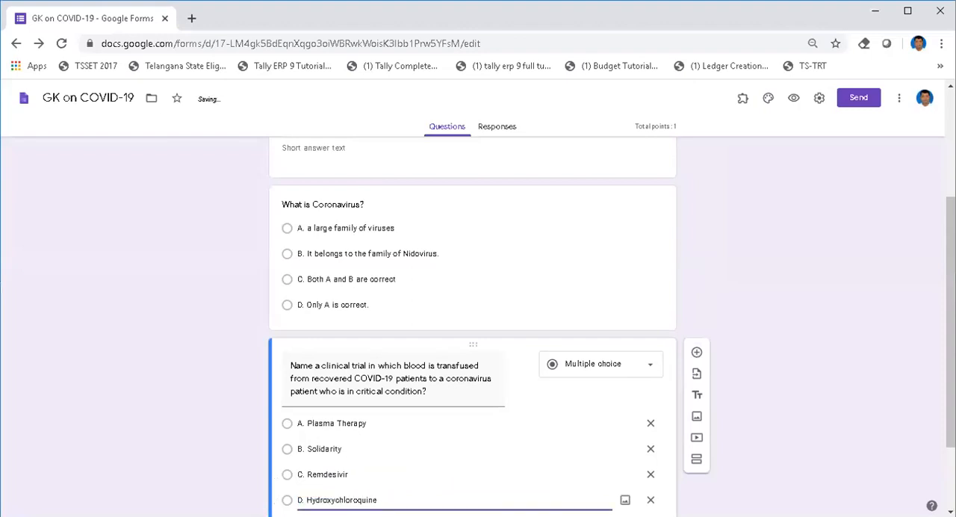
Step: In the clinical trial question's answer key, assign 1 point, mark "A. Plasma Therapy" as correct, and finish the key
scroll(466, 469, "down", 2)
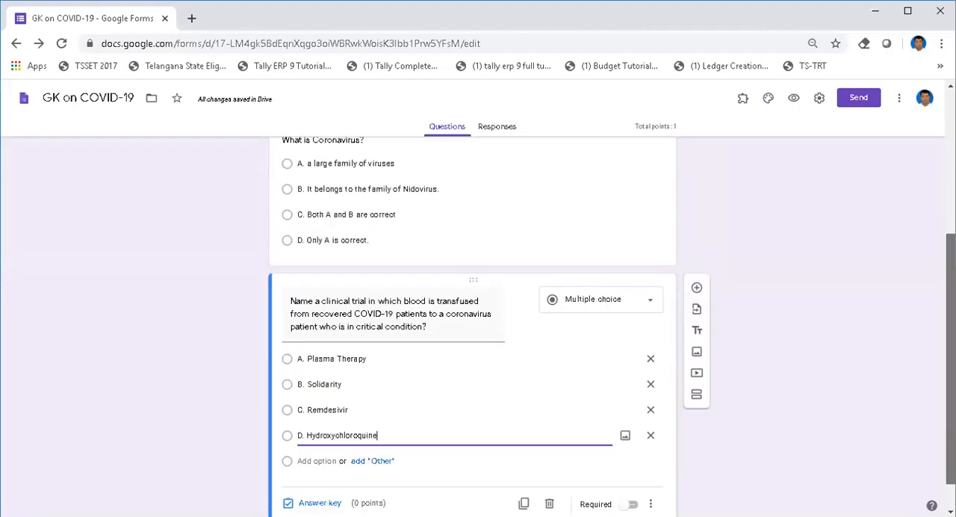
left_click(321, 466)
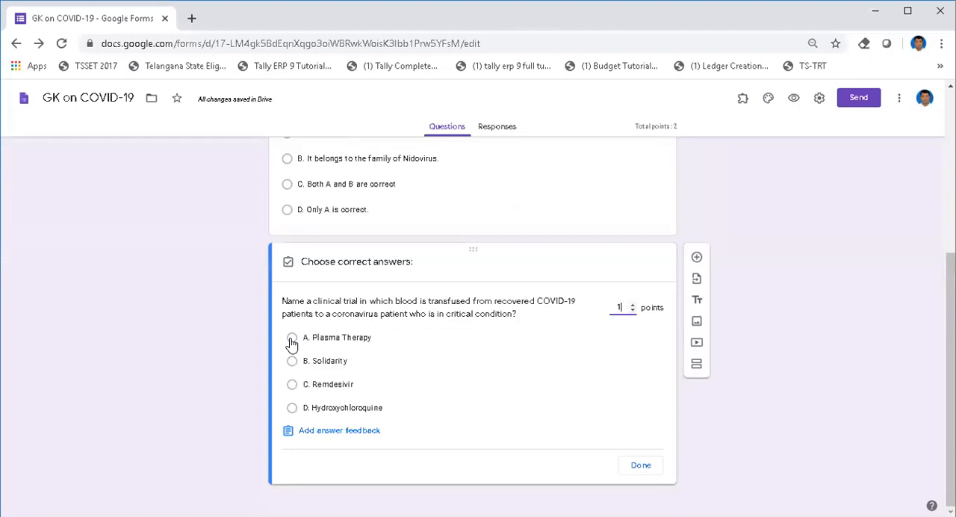
left_click(291, 339)
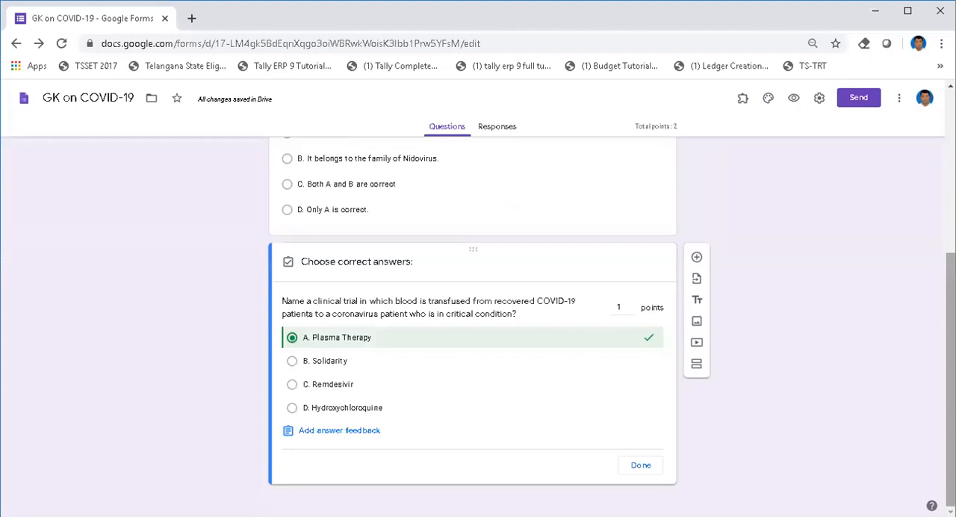
scroll(472, 326, "up", 3)
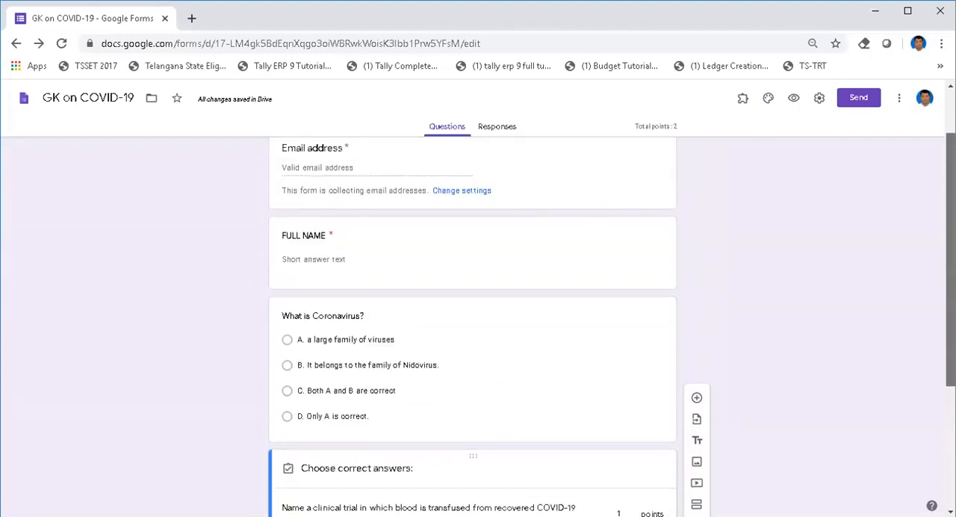
scroll(472, 326, "down", 1)
scroll(472, 326, "down", 2)
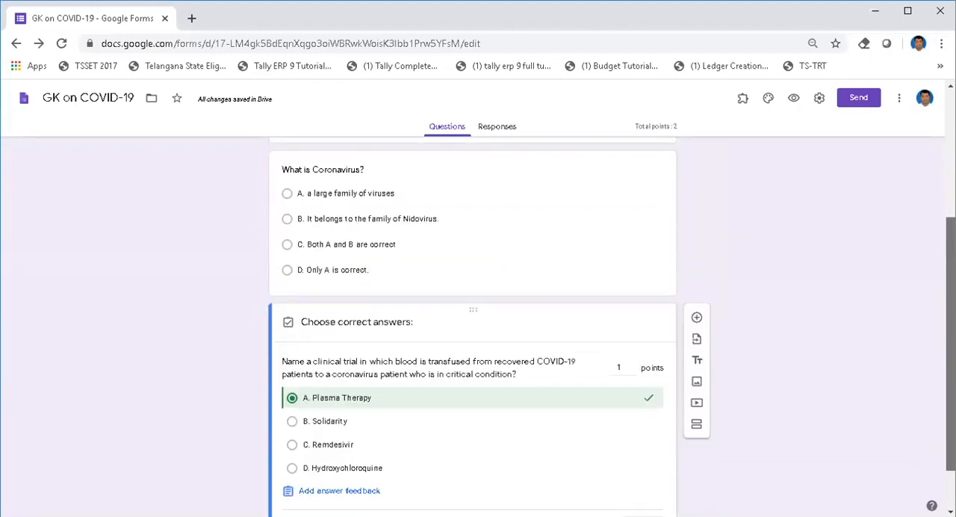
scroll(472, 325, "down", 1)
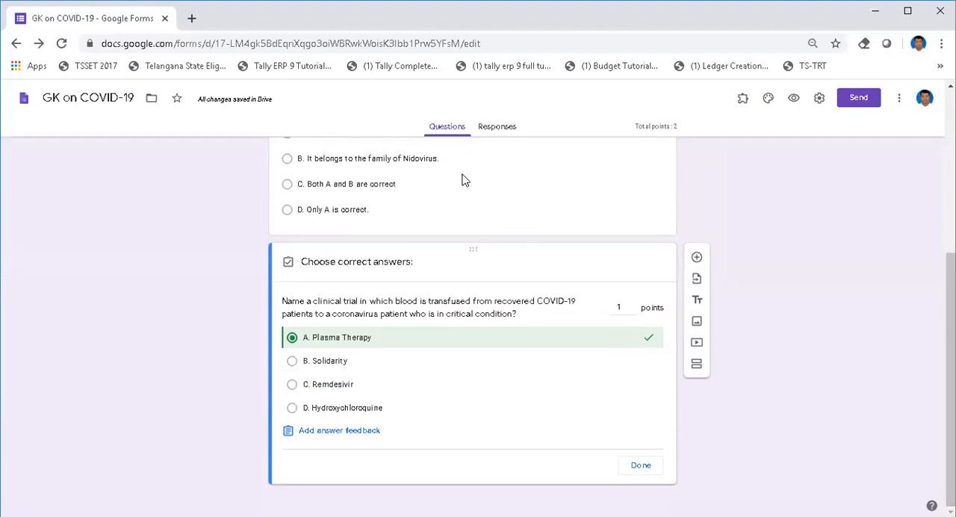
left_click(639, 466)
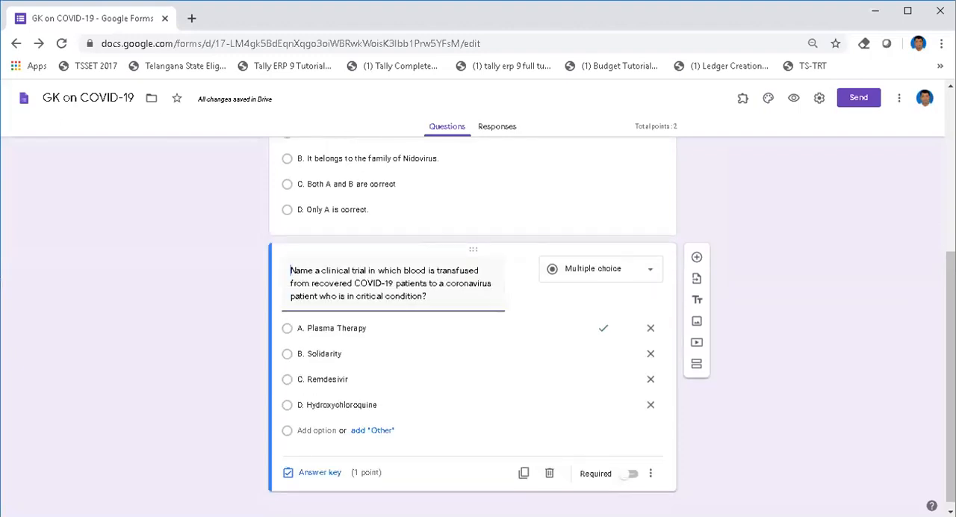
Step: Make both the Coronavirus question and the clinical trial question required
left_click_drag(950, 373, 949, 321)
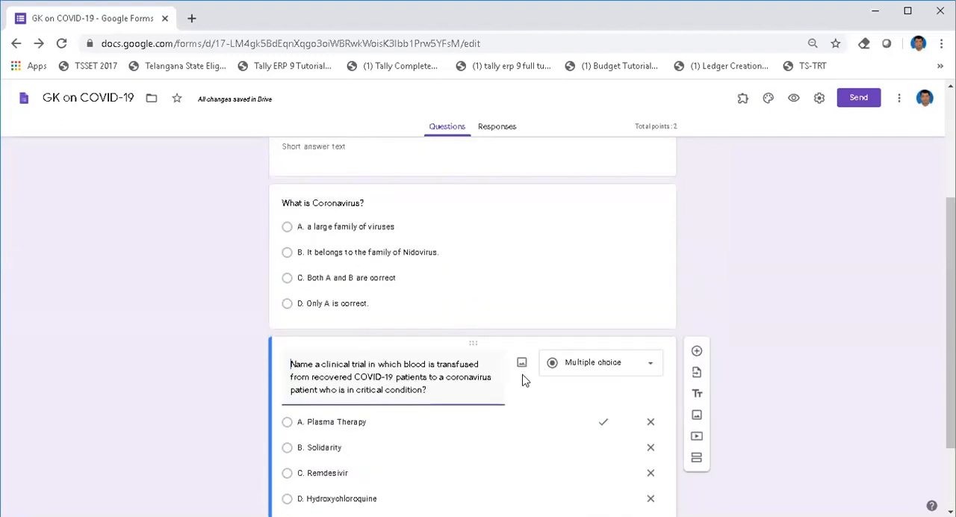
left_click(515, 302)
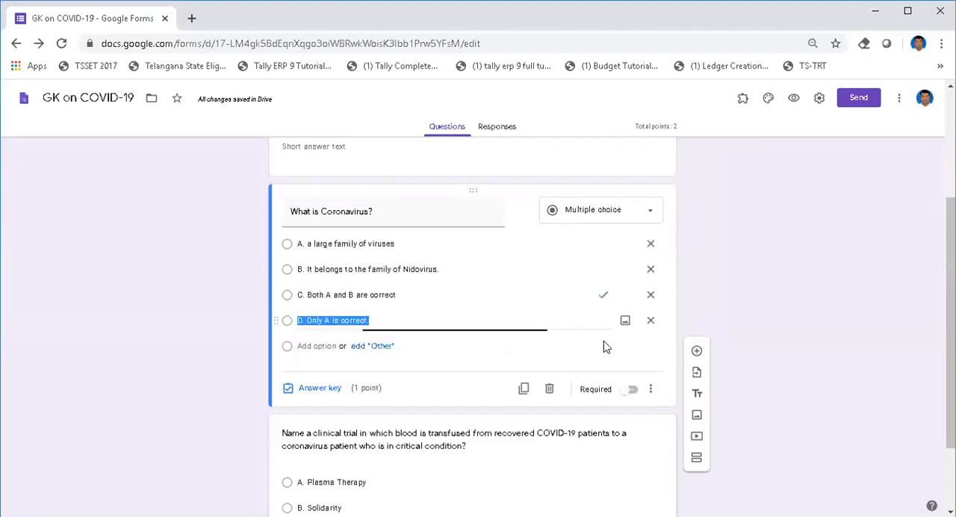
left_click(634, 392)
left_click_drag(950, 333, 949, 392)
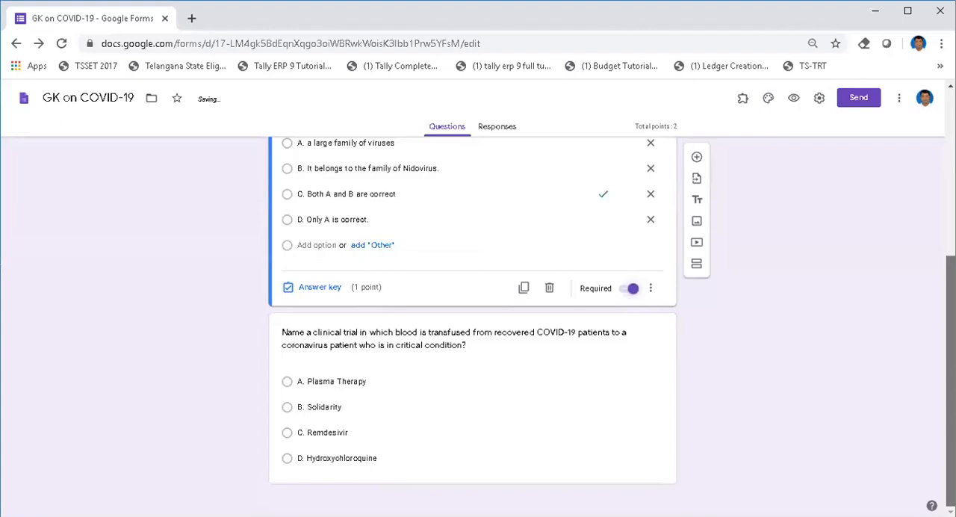
left_click(634, 482)
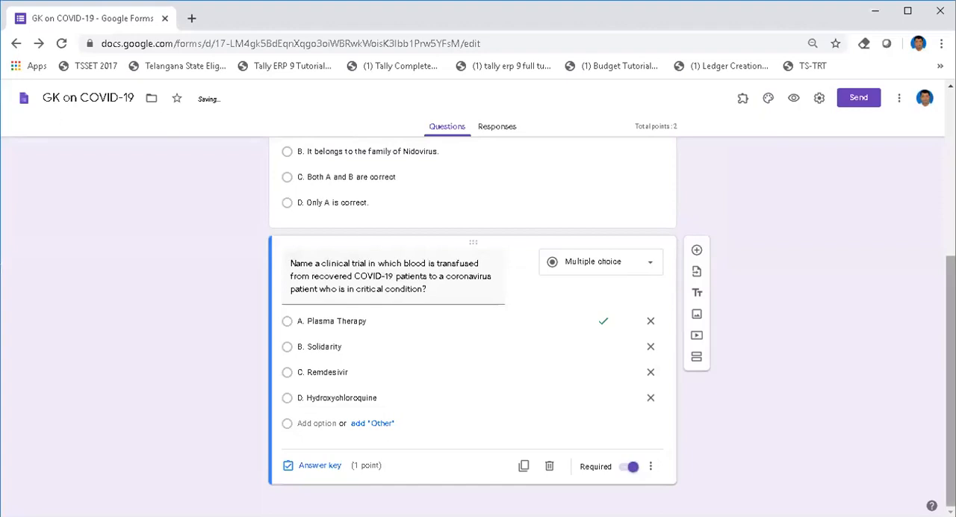
Step: Open the preview of the quiz as respondents see it
scroll(951, 373, "up", 5)
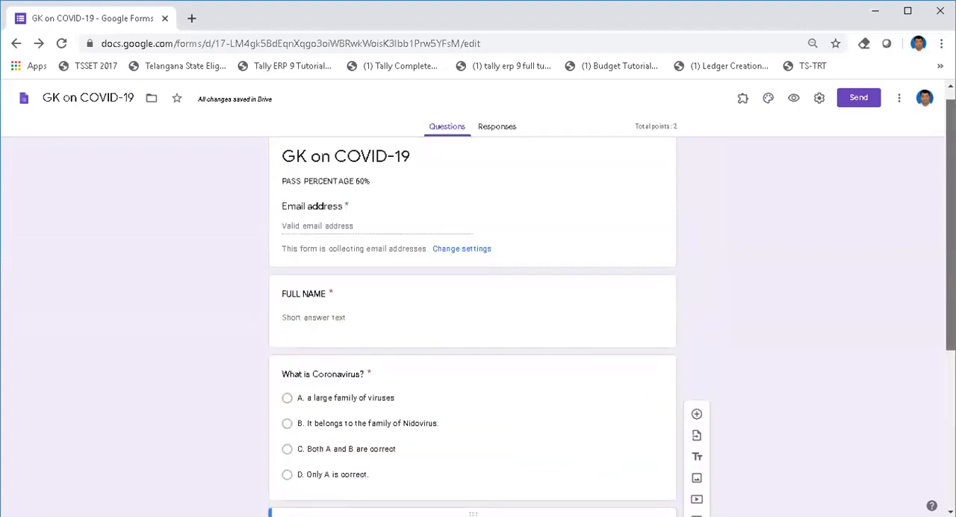
left_click_drag(950, 182, 951, 173)
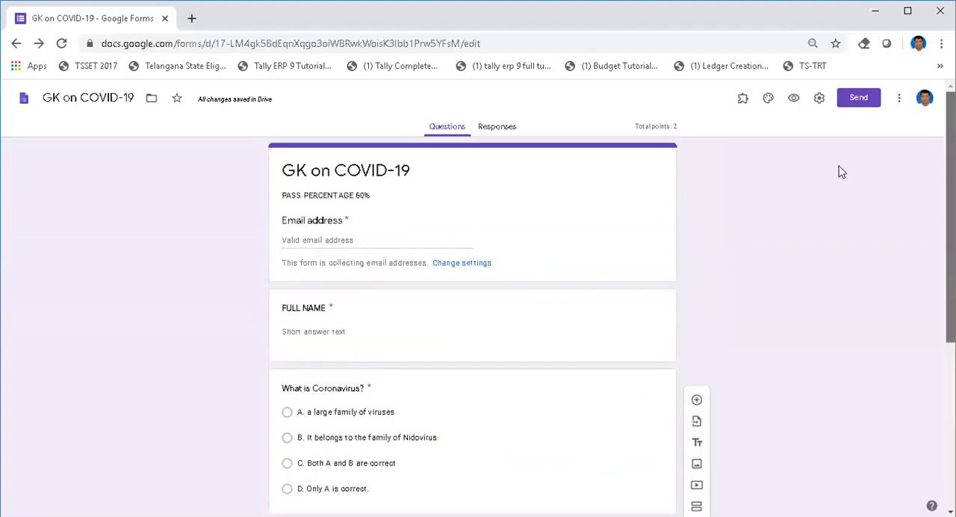
left_click(794, 100)
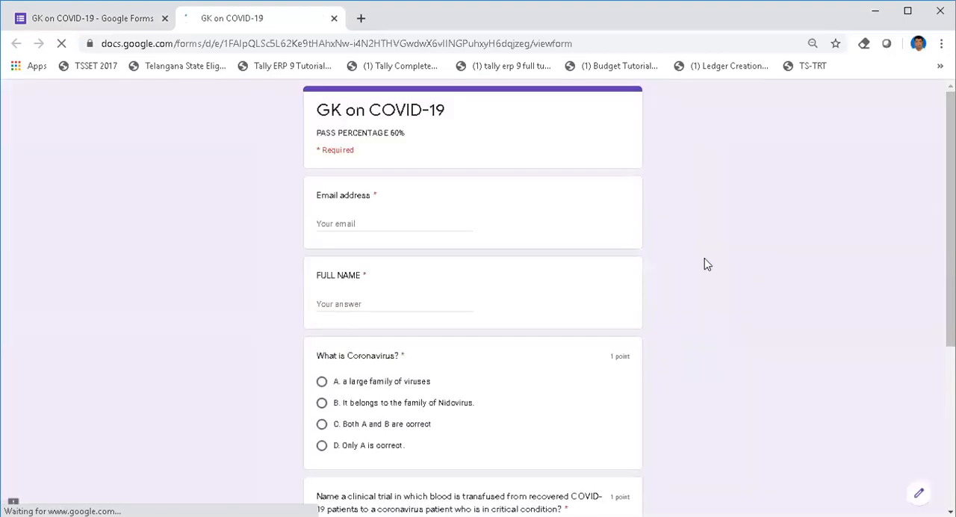
Step: Examine the previewed form's required marks on the email address, full name and both multiple-choice questions
double_click(316, 150)
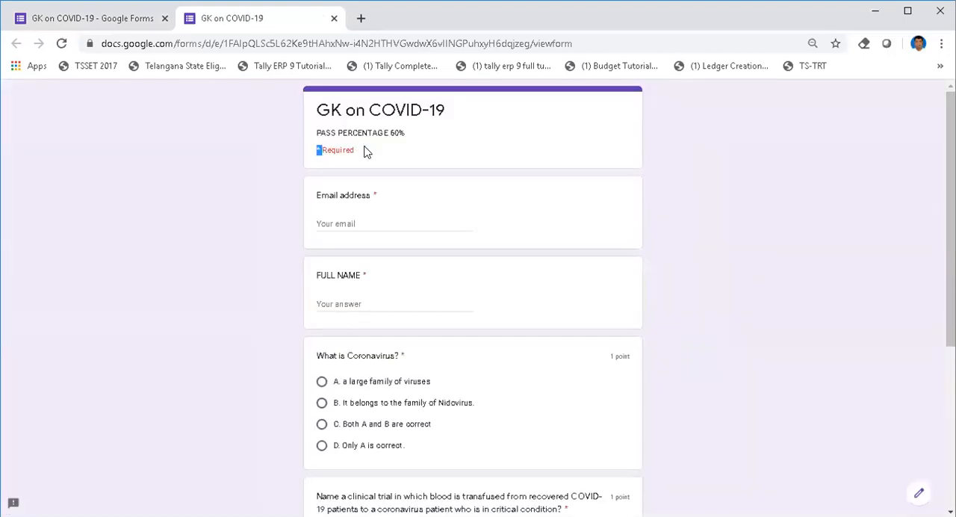
triple_click(351, 150)
double_click(375, 195)
left_click(382, 279)
double_click(428, 356)
scroll(744, 352, "down", 2)
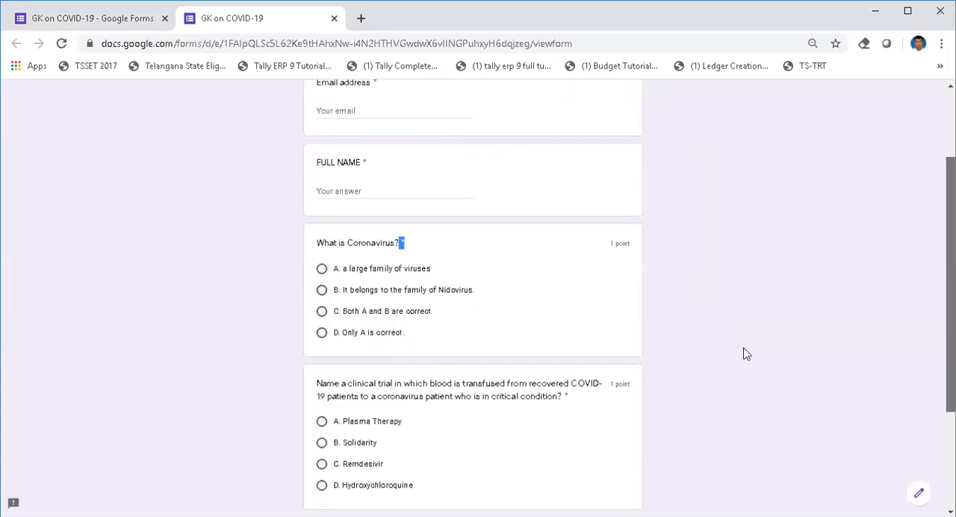
scroll(595, 360, "down", 1)
left_click(566, 349)
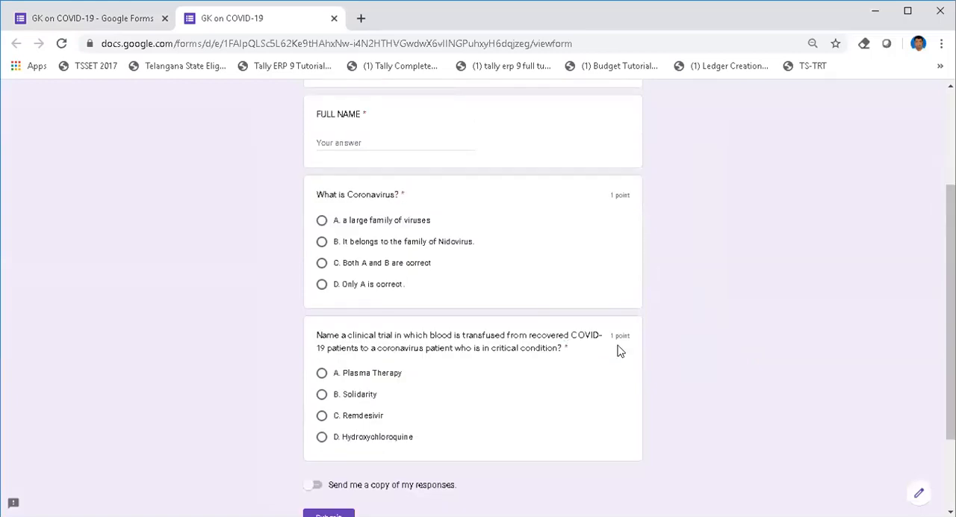
double_click(566, 349)
mouse_move(950, 351)
left_mouse_down()
mouse_move(949, 395)
mouse_move(949, 345)
left_mouse_up()
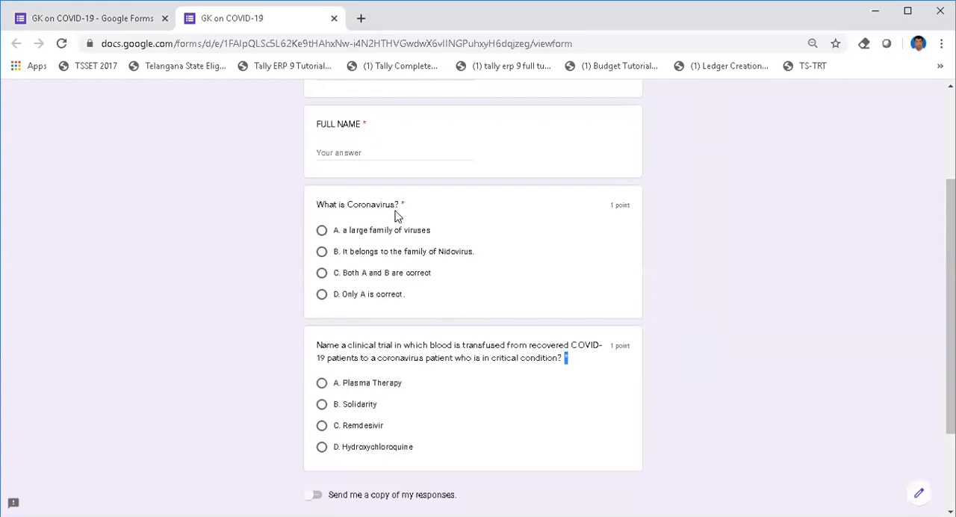
Step: Enter the respondent's email address in the previewed quiz
scroll(950, 299, "up", 3)
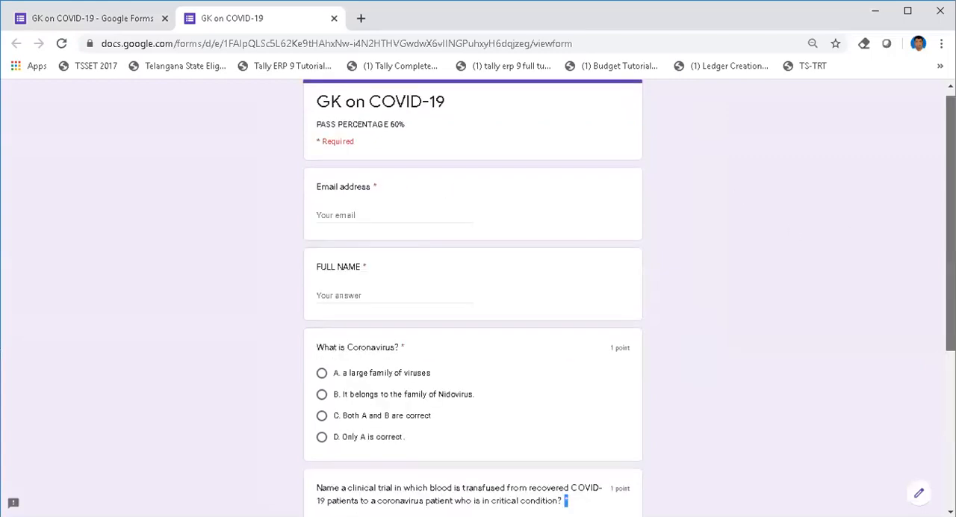
left_click(346, 227)
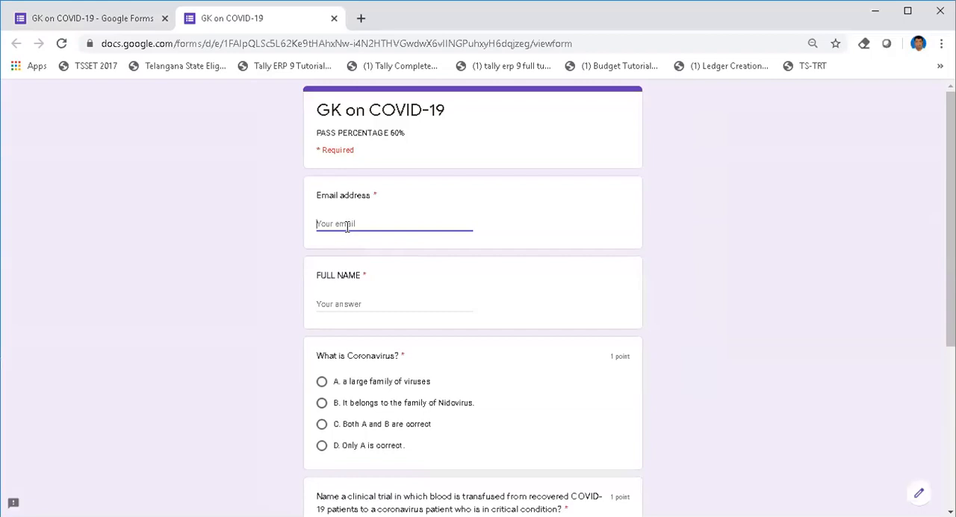
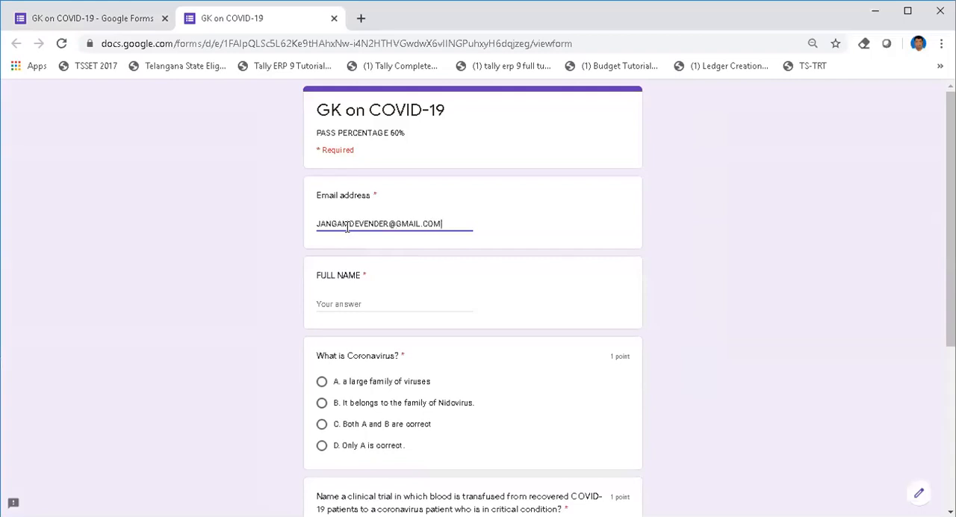
Step: Enter the respondent's full name in the previewed quiz
key("Tab")
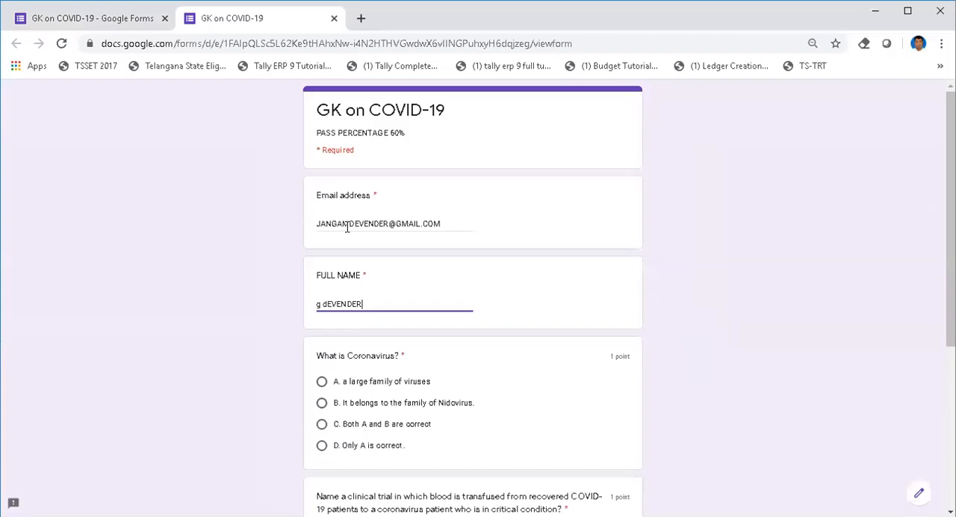
key("Tab")
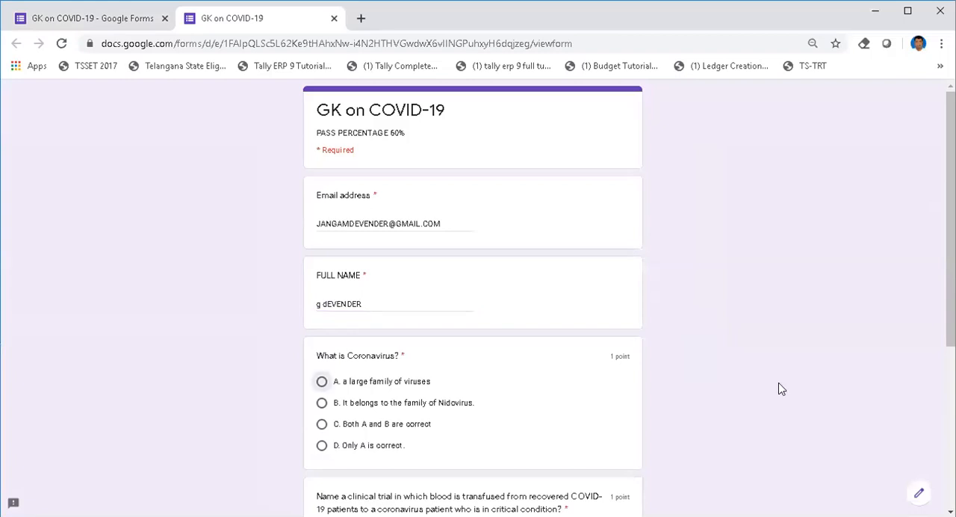
Step: Answer the Coronavirus question with "C. Both A and B are correct" and the clinical trial question with "A. Plasma Therapy", and submit the quiz
scroll(539, 313, "down", 2)
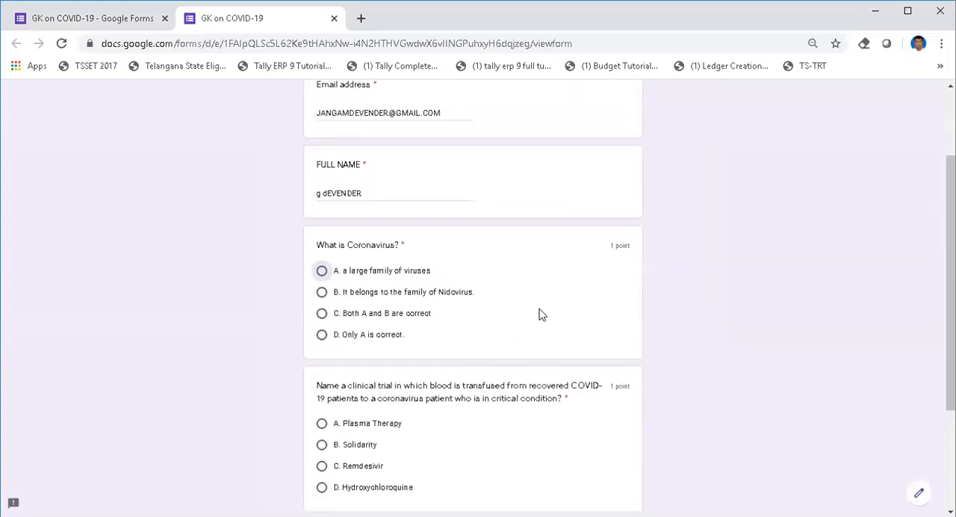
left_click(320, 314)
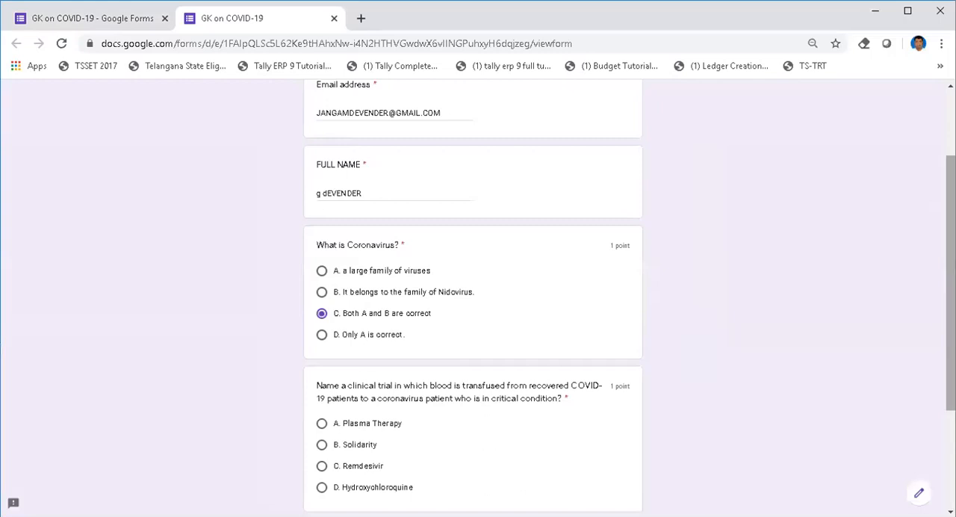
scroll(950, 284, "down", 2)
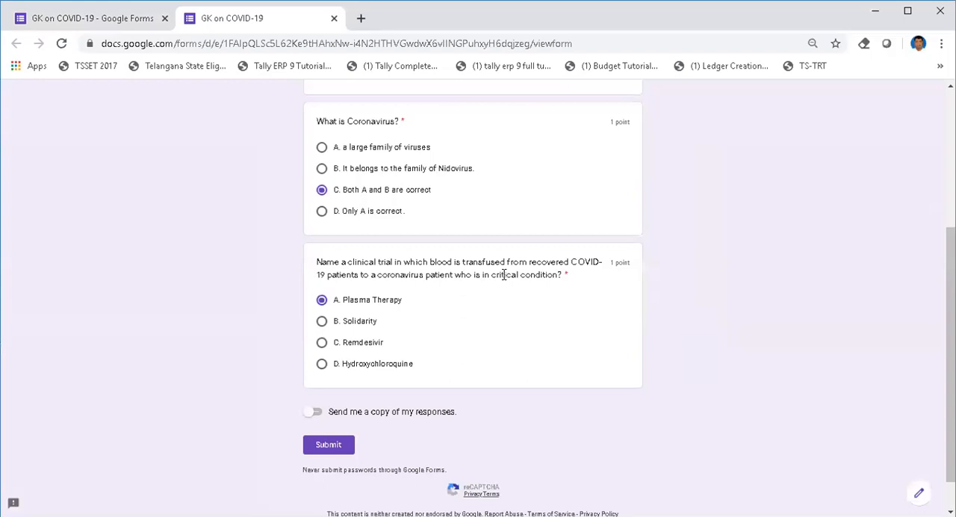
scroll(950, 351, "up", 3)
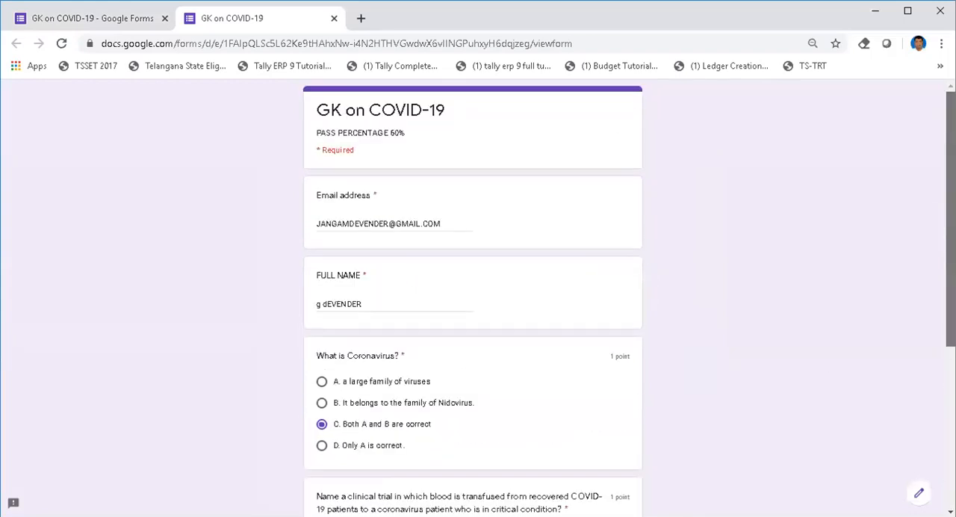
scroll(950, 299, "down", 3)
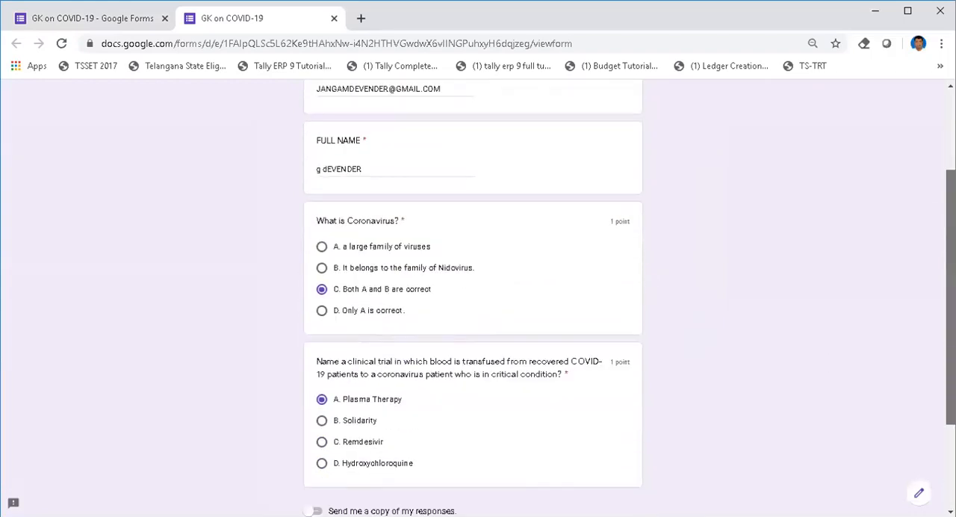
scroll(478, 299, "down", 1)
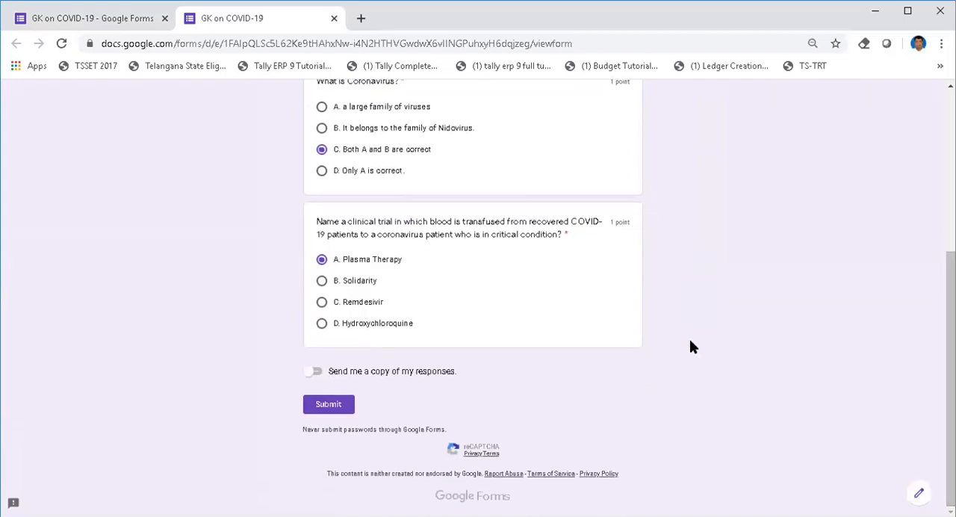
left_click(326, 405)
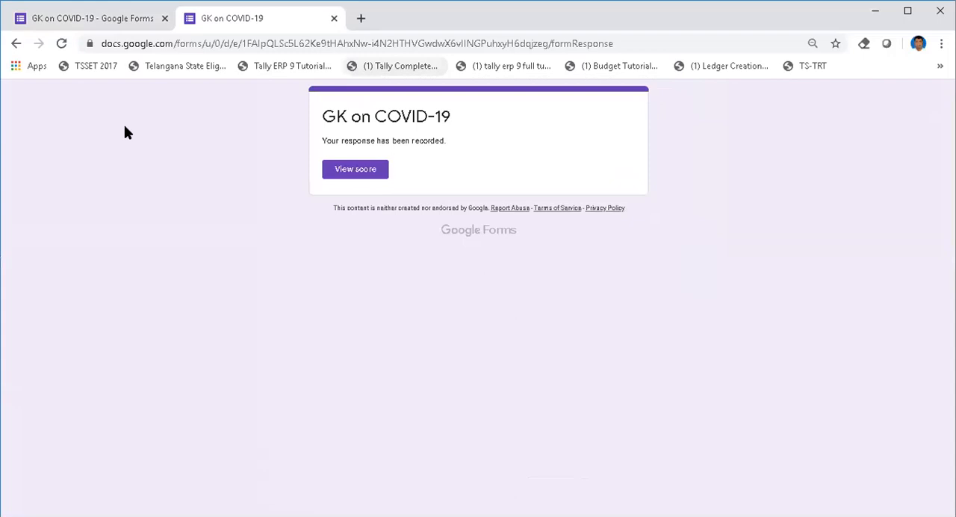
Step: View the submitted response's score, review the points and chosen answer for each question, and close the score and confirmation pages
left_click(359, 170)
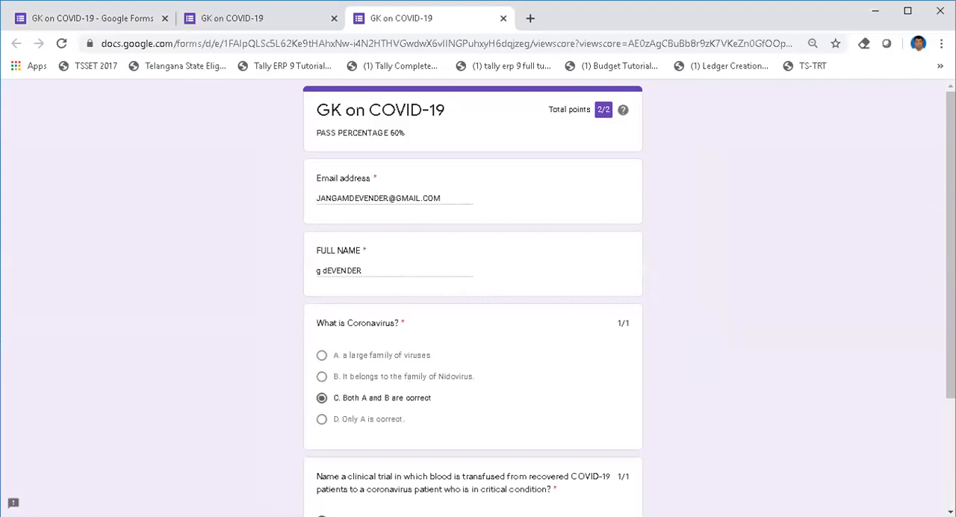
scroll(949, 247, "down", 3)
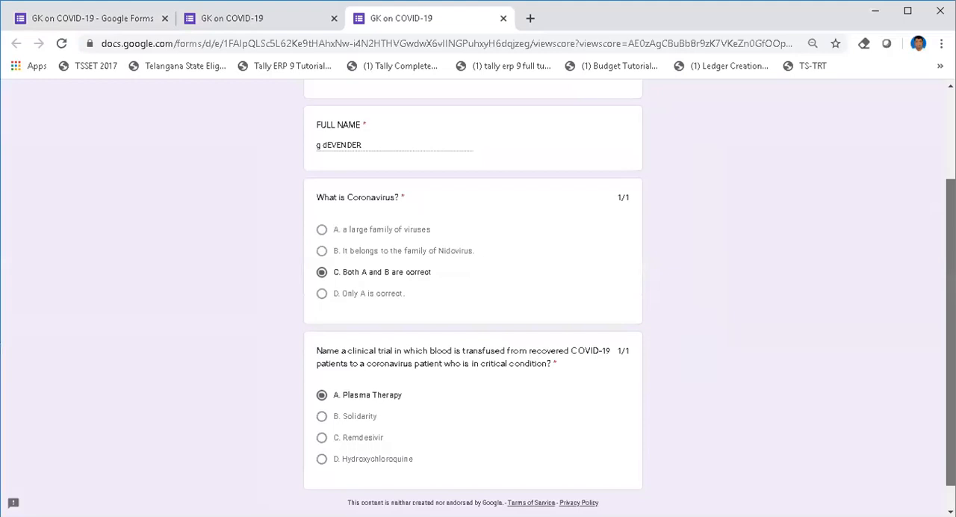
scroll(950, 332, "down", 1)
scroll(408, 348, "up", 2)
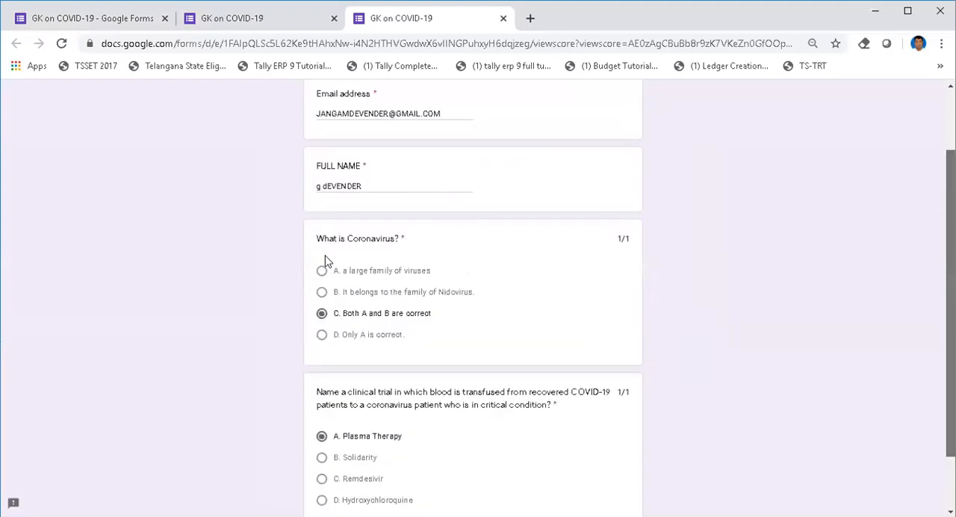
left_click_drag(317, 238, 469, 245)
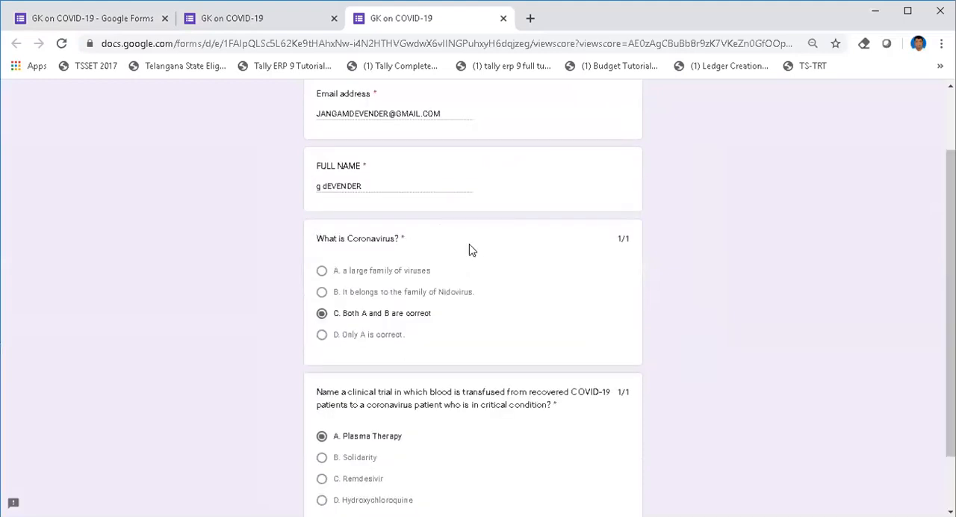
left_click(335, 316)
left_click_drag(335, 326, 461, 322)
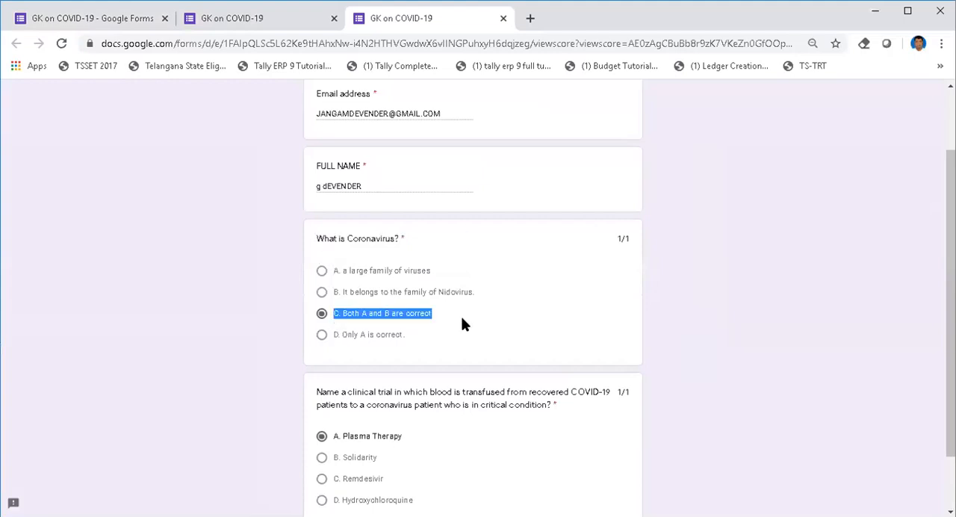
scroll(472, 299, "down", 2)
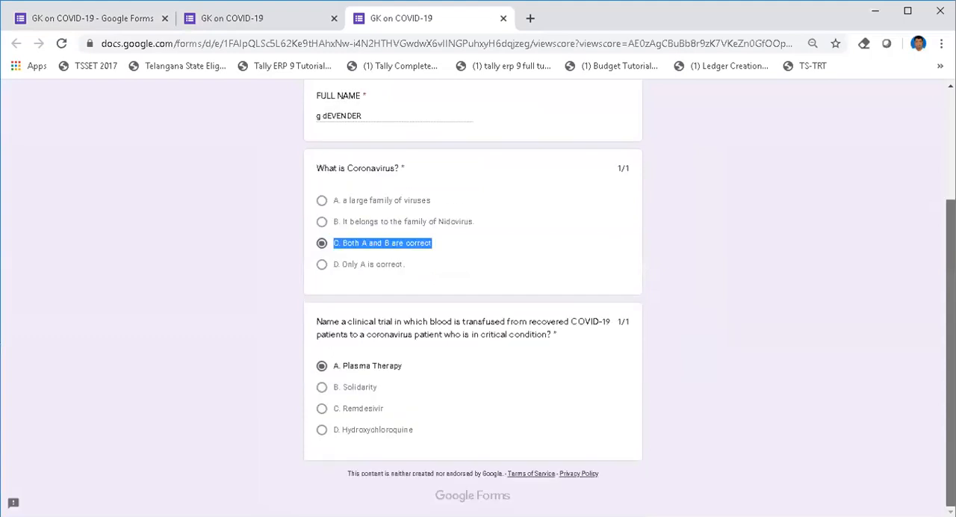
scroll(794, 229, "up", 4)
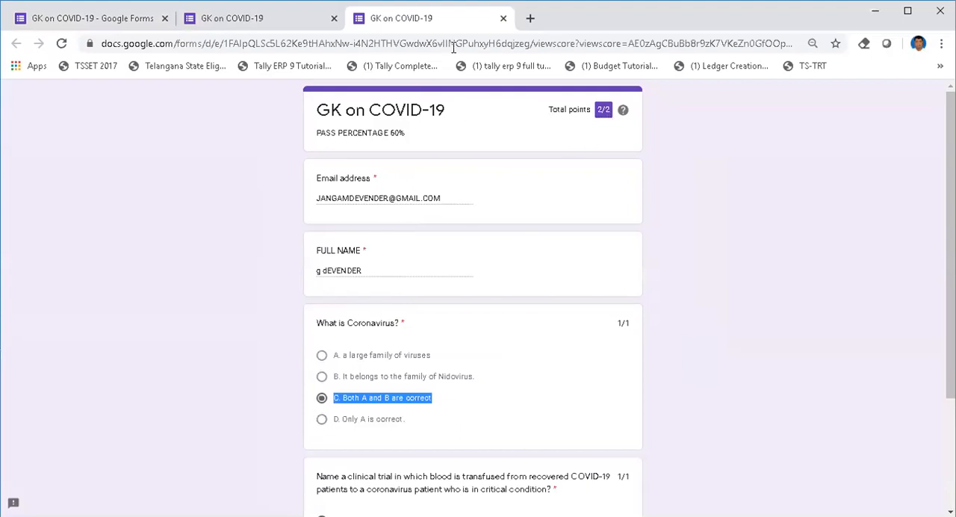
left_click(503, 19)
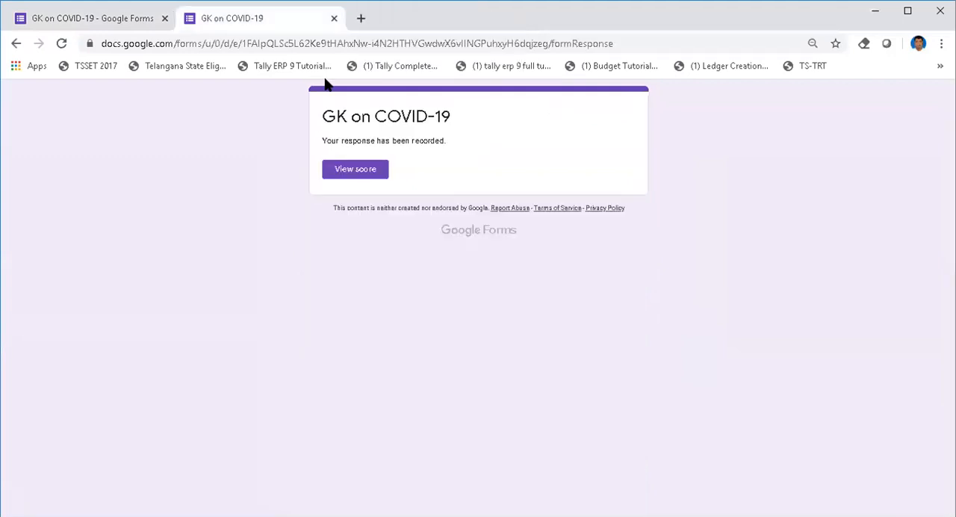
left_click(334, 19)
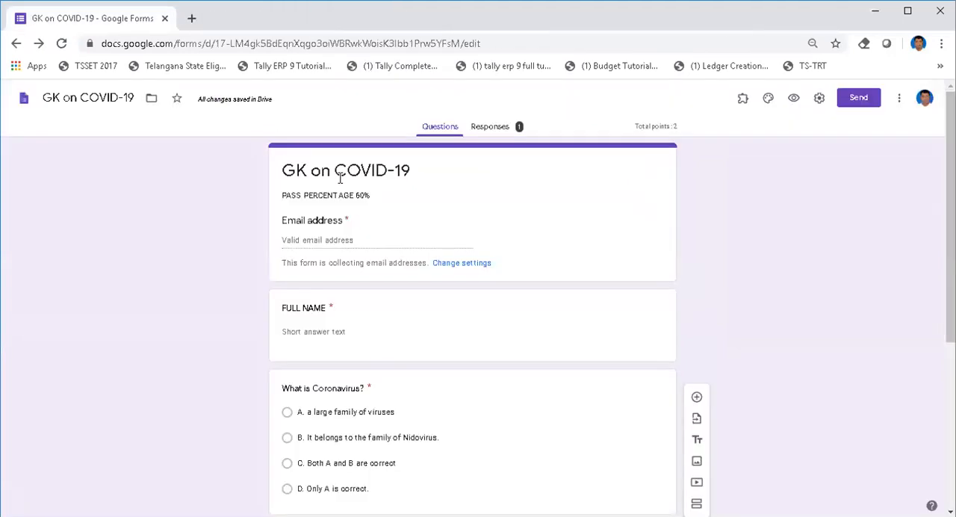
Step: Turn off "Limit to 1 response" in the form's general settings and save
left_click(819, 99)
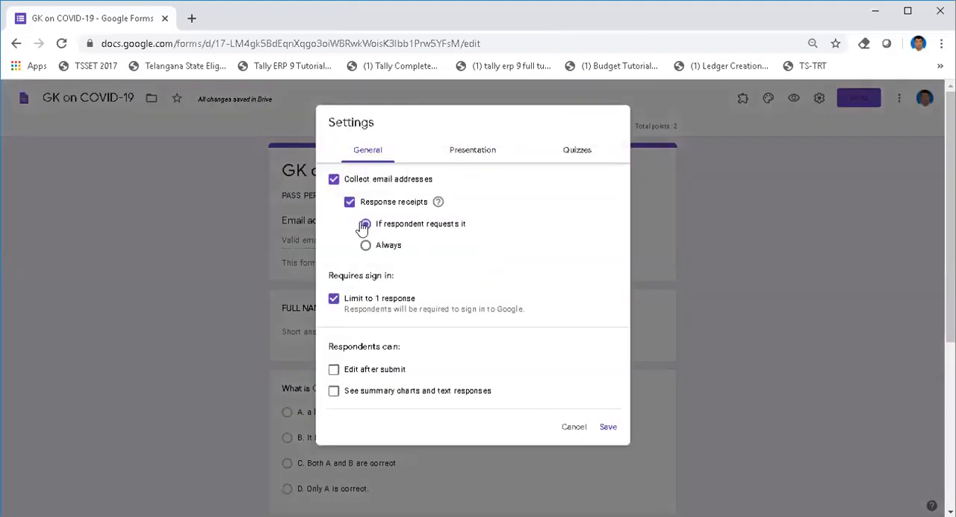
left_click(334, 298)
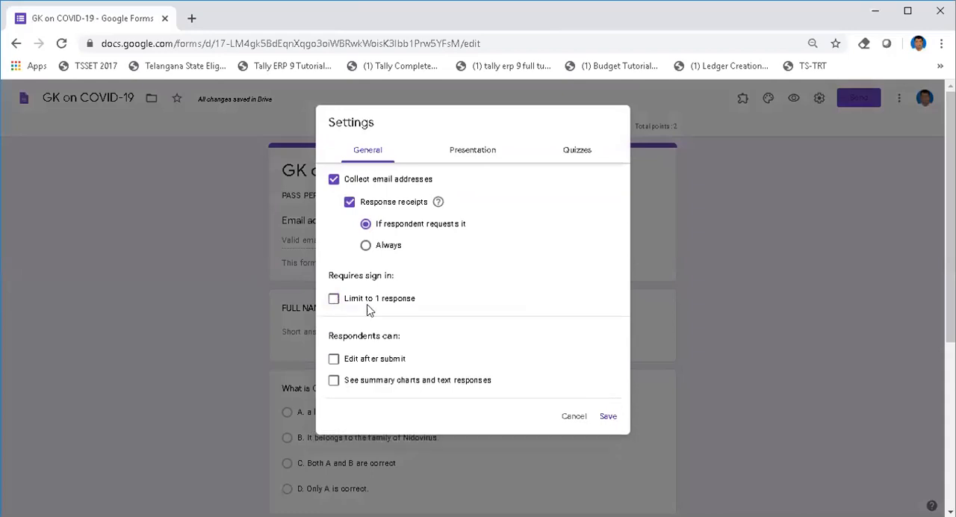
left_click(609, 420)
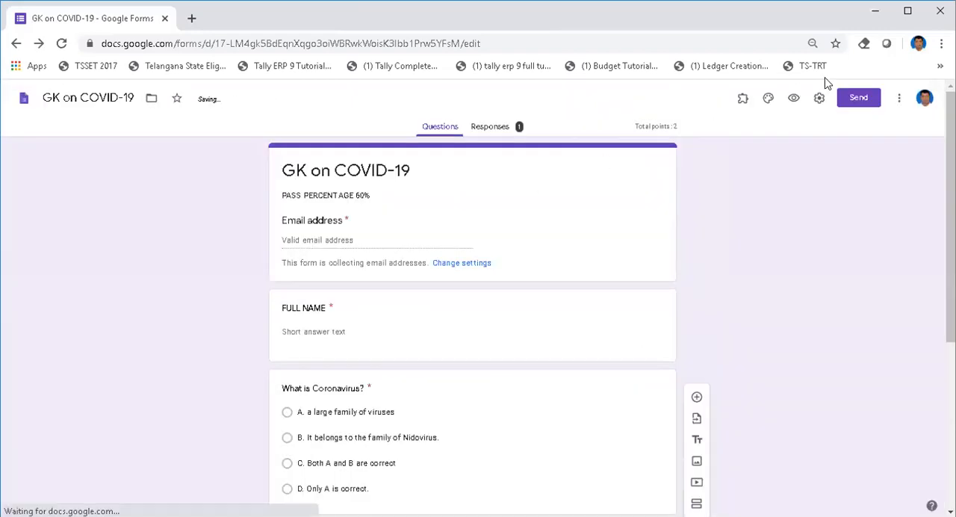
Step: Preview the quiz again and fill in the respondent's email address and full name
left_click(793, 98)
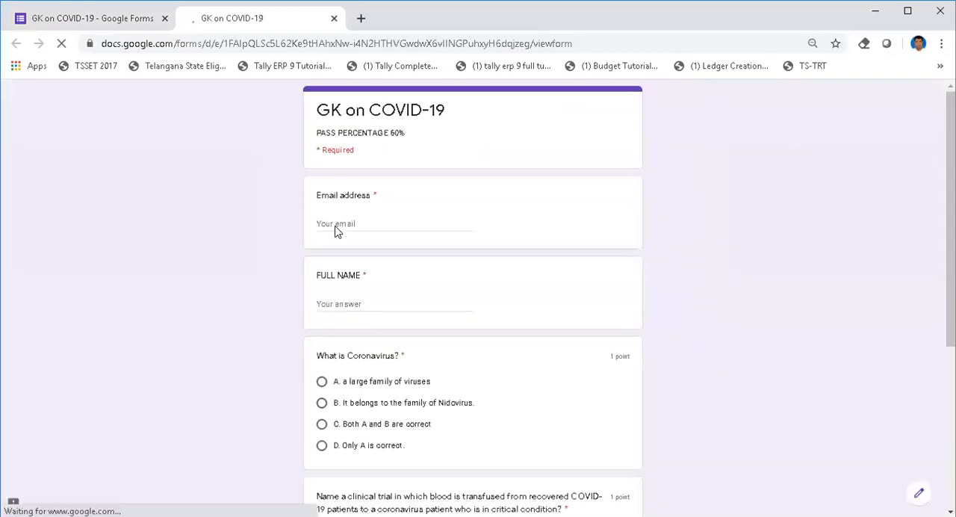
left_click(327, 223)
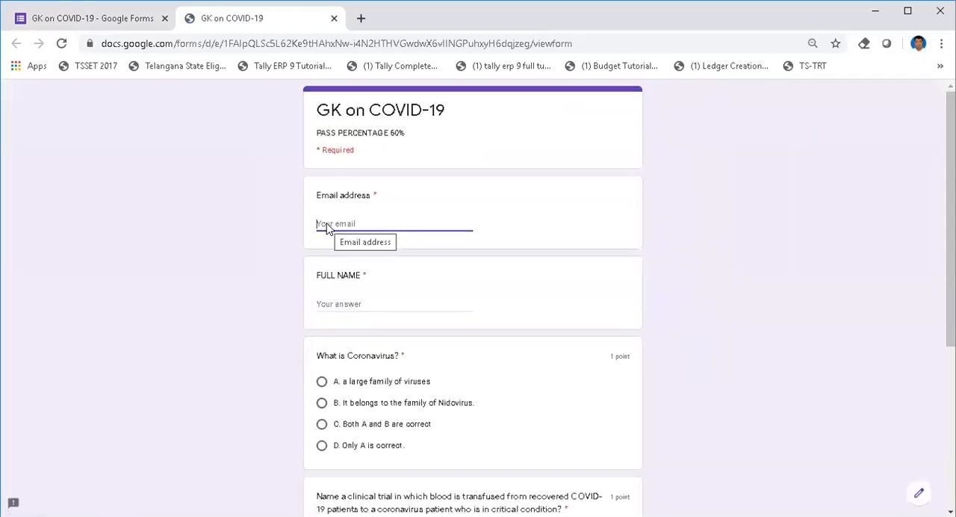
key("Tab")
type("g dEVENDER")
key("Tab")
Step: Answer "A. a large family of viruses" for the Coronavirus question and "A. Plasma Therapy" for the clinical trial question, and submit the response
left_click(321, 381)
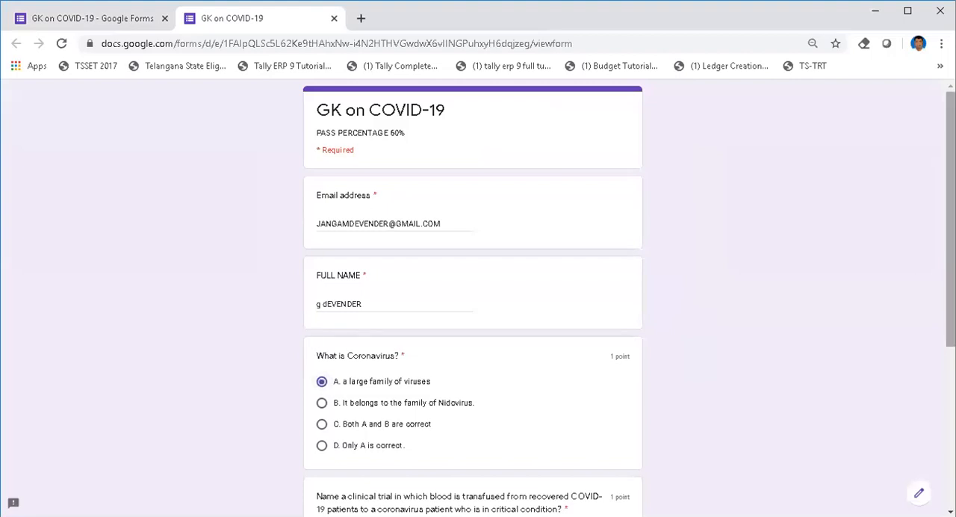
scroll(471, 298, "down", 3)
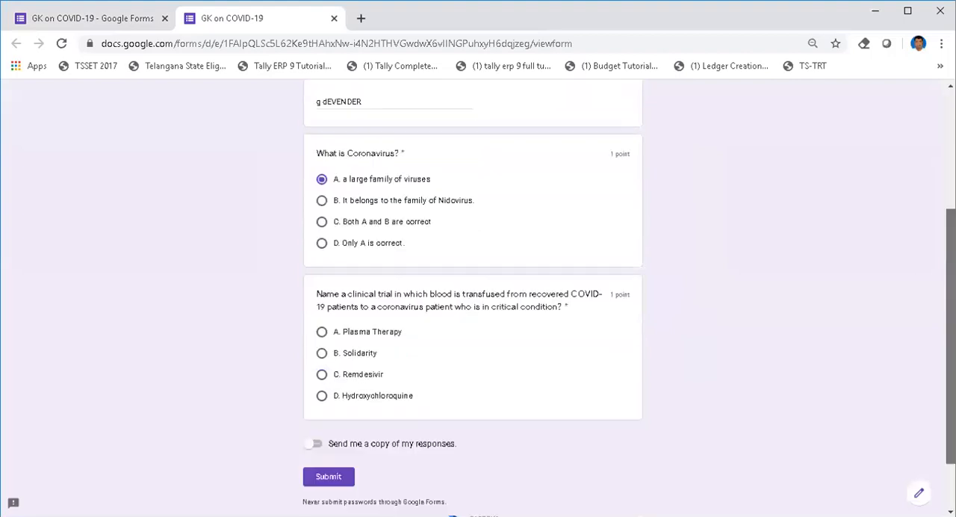
left_click(322, 332)
left_click(329, 483)
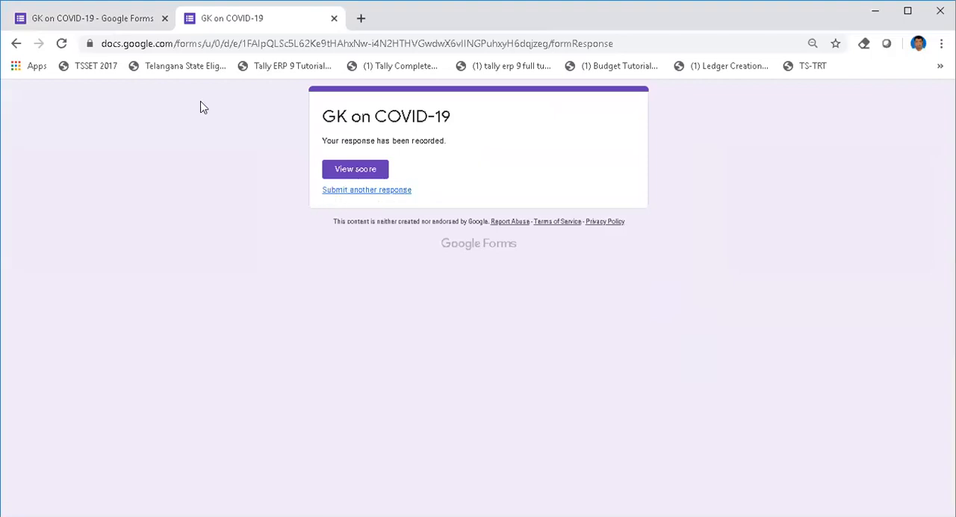
Step: Compare the form's "Limit to 1 response" setting with the option to submit another response on the confirmation page
left_click(100, 22)
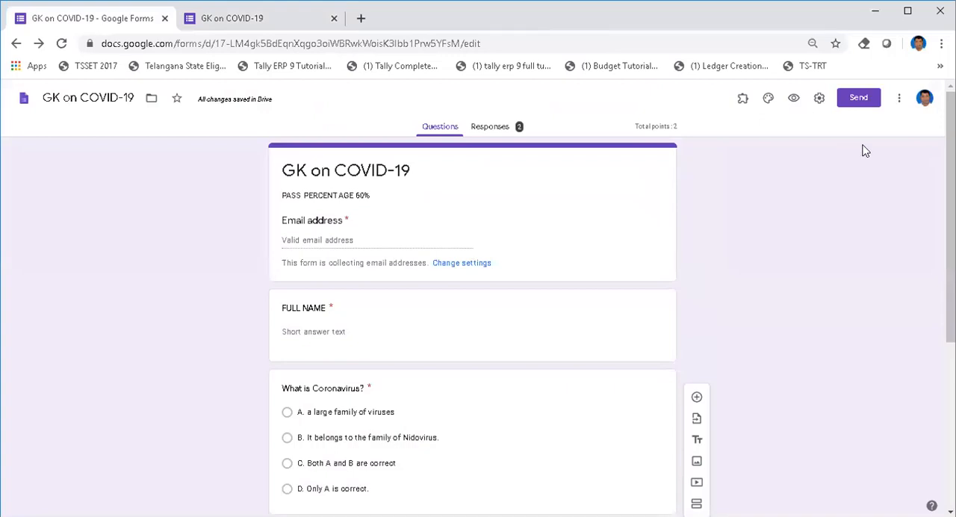
left_click(818, 98)
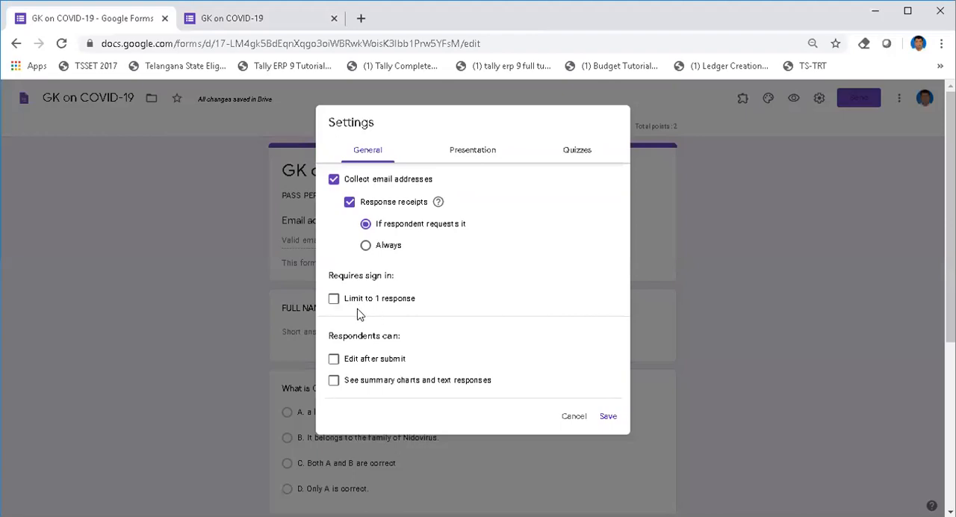
left_click(237, 22)
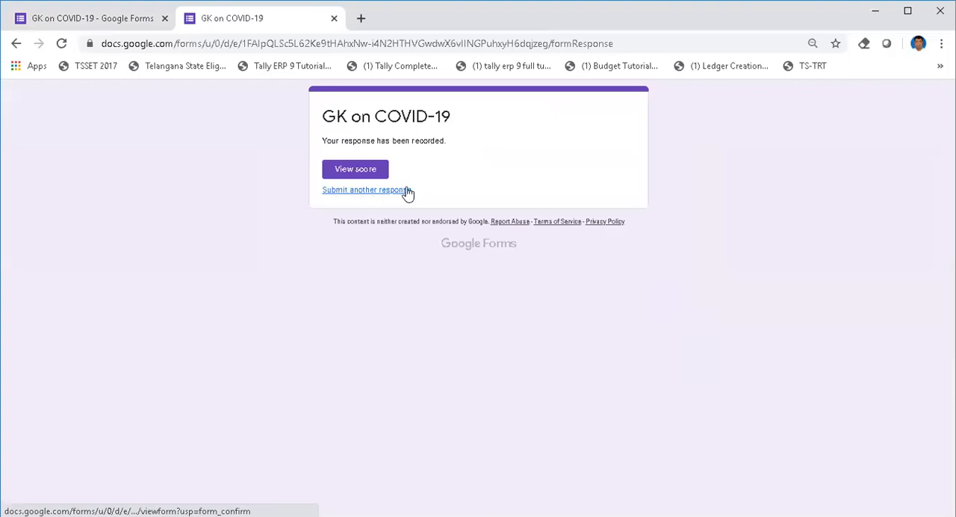
left_click(102, 21)
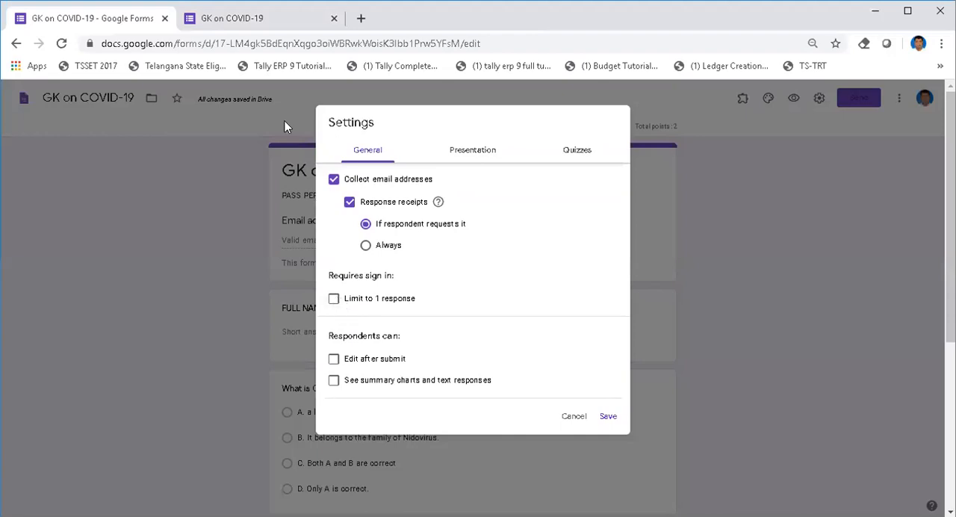
key("ctrl+Tab")
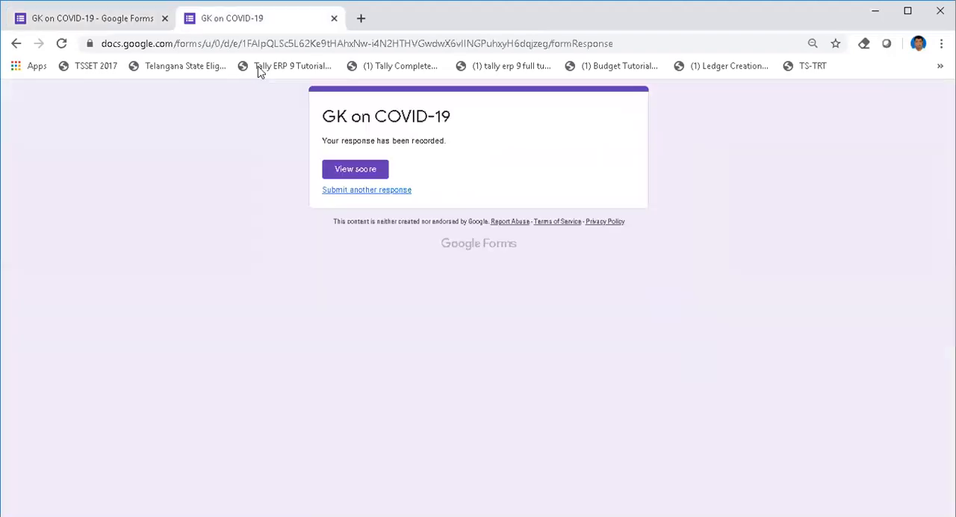
Step: View the second response's score and examine the Coronavirus question's points and listed correct answer
left_click(348, 170)
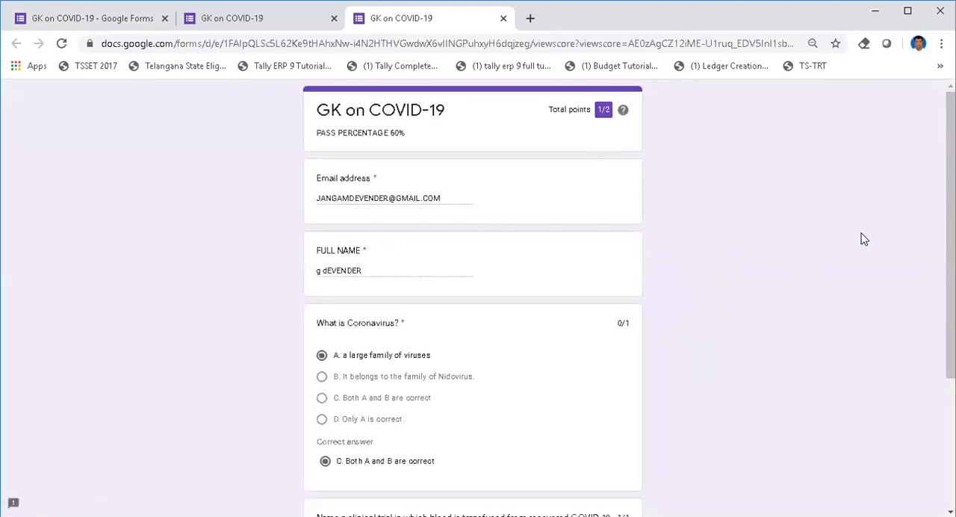
left_click_drag(950, 179, 951, 246)
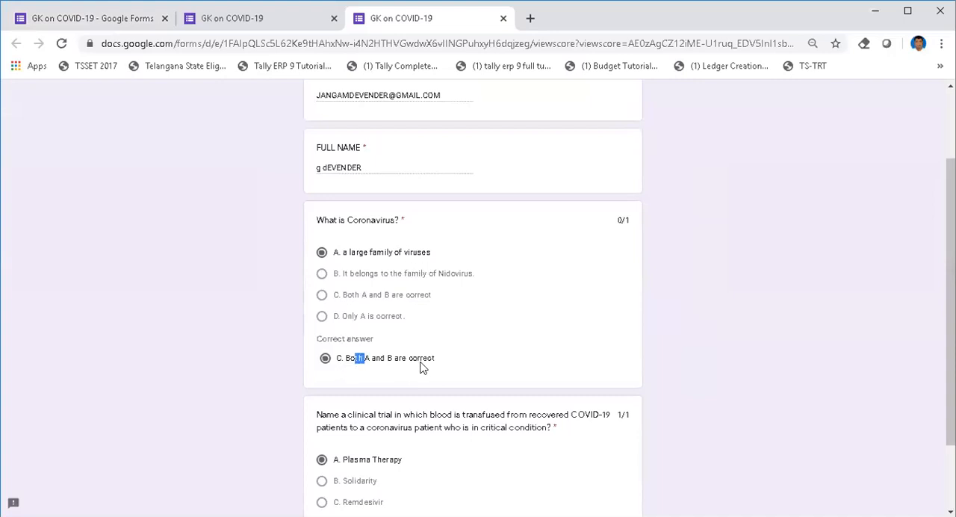
left_click_drag(423, 367, 429, 365)
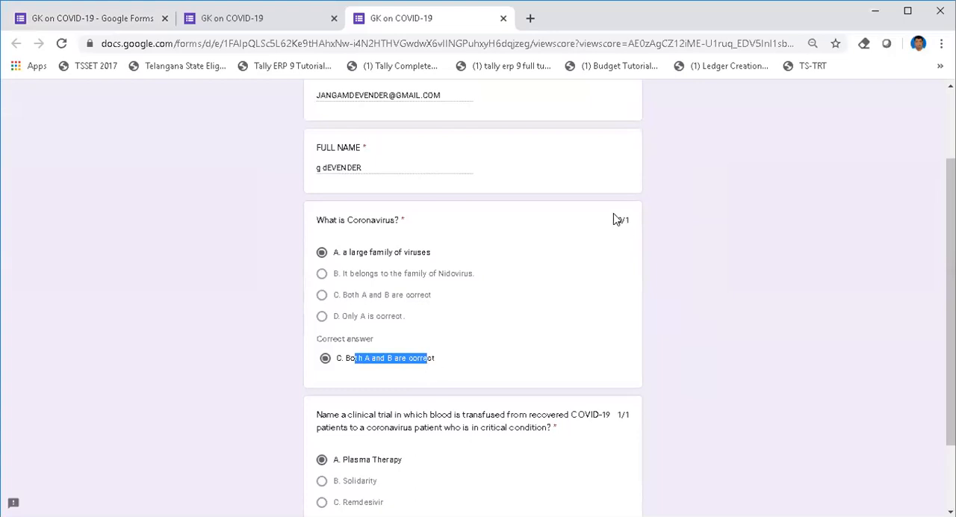
left_click_drag(616, 220, 639, 229)
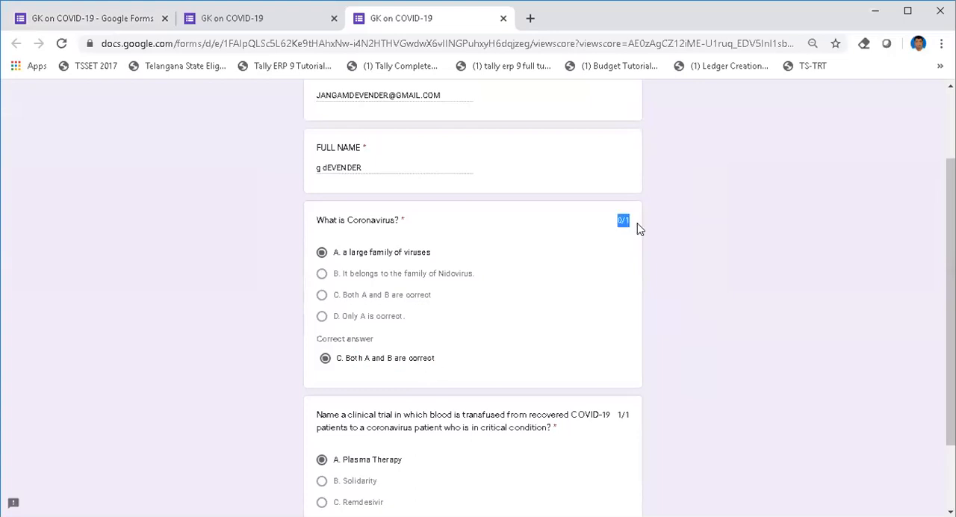
Step: Examine the clinical trial question's points and selected answer, and compare them with the correct answer listed under the Coronavirus question
scroll(478, 298, "down", 1)
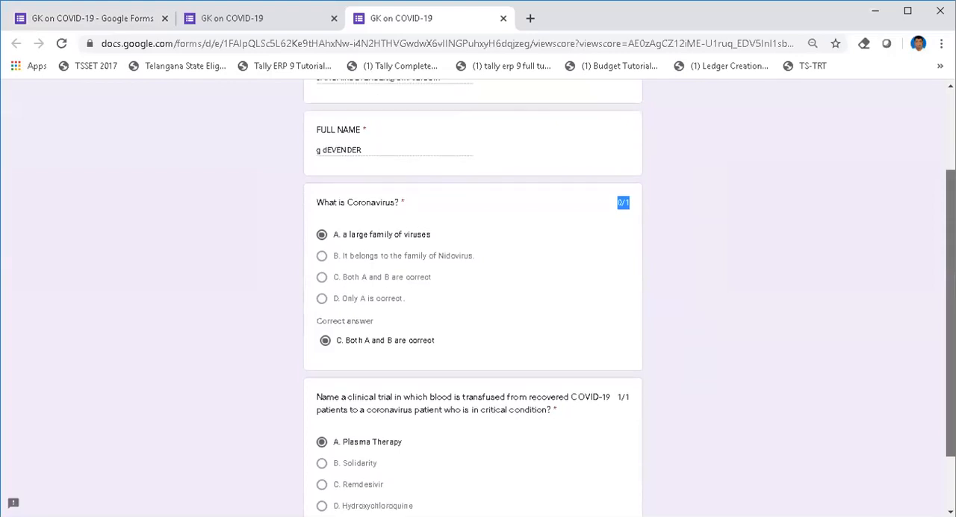
left_click(625, 177)
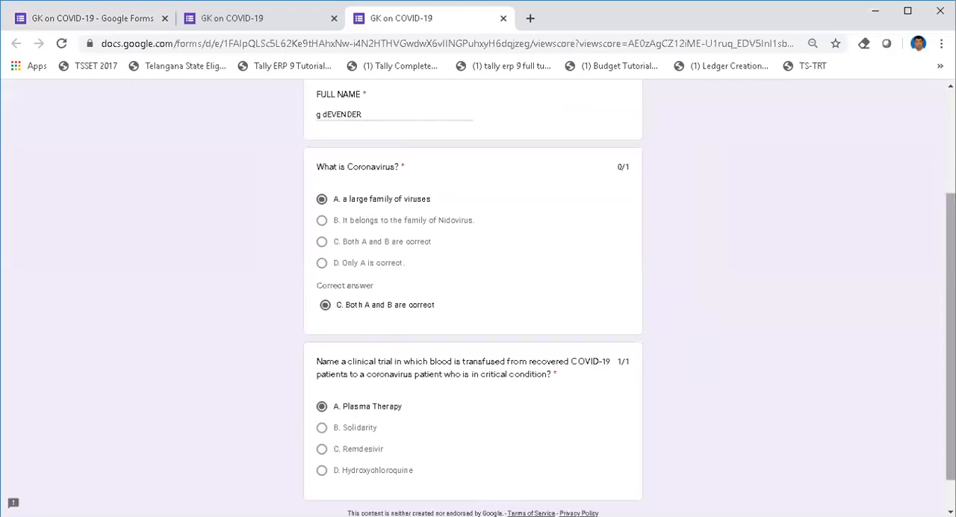
scroll(660, 344, "down", 1)
left_click_drag(635, 323, 622, 322)
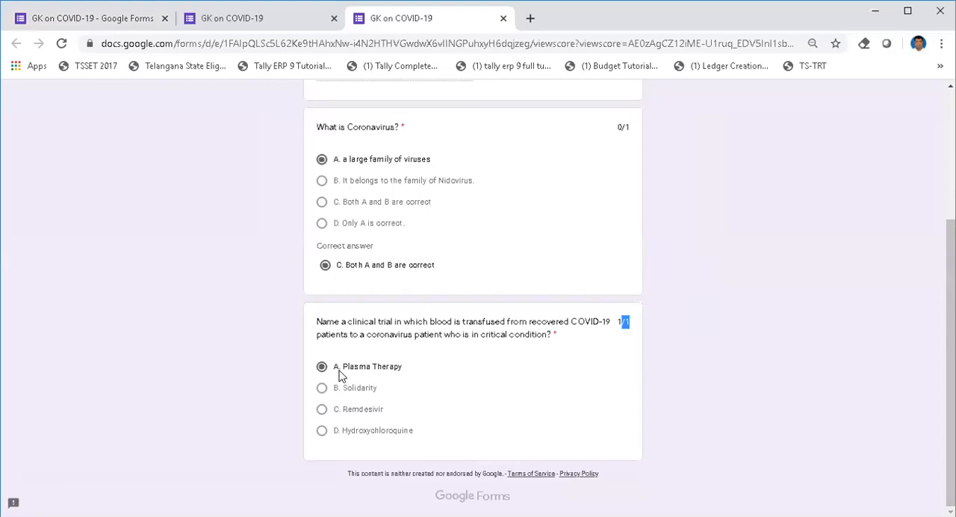
left_click_drag(341, 368, 400, 366)
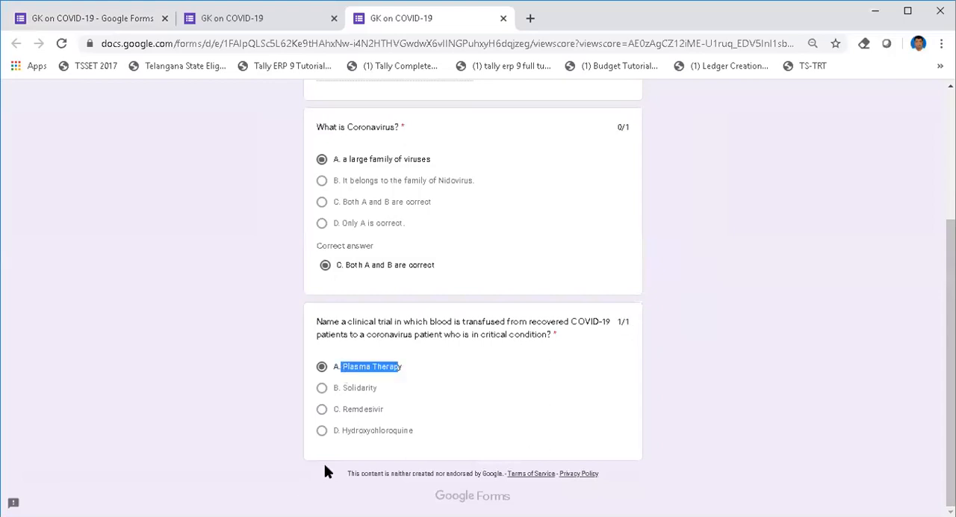
left_click_drag(332, 432, 504, 441)
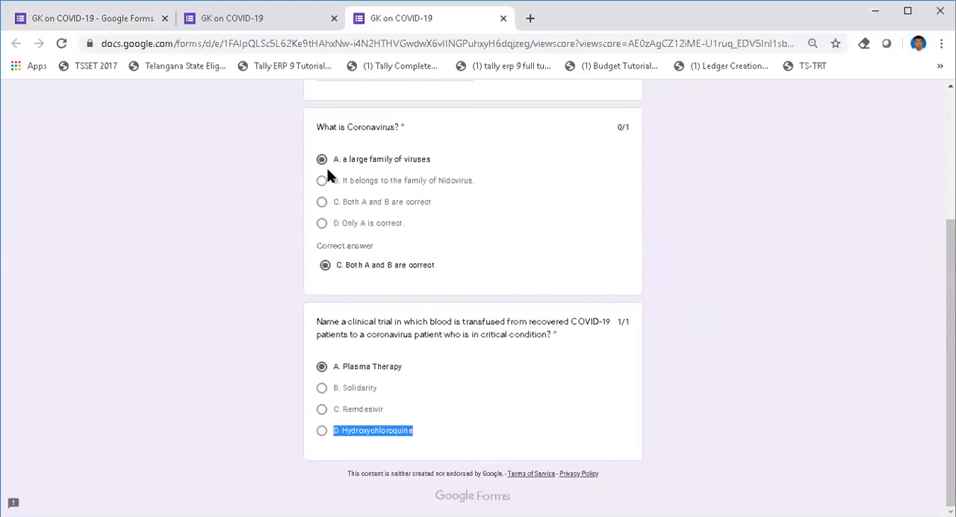
left_click(355, 276)
left_click_drag(336, 267, 441, 274)
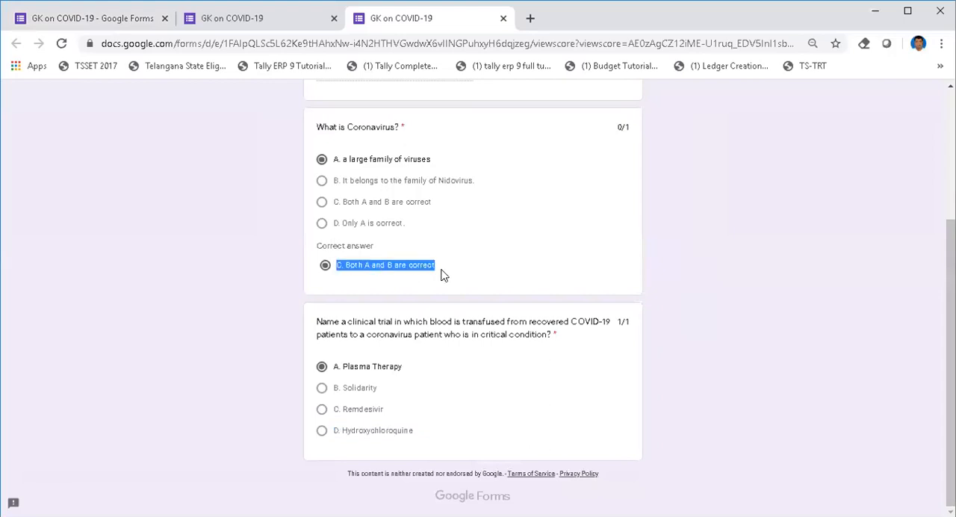
scroll(885, 274, "up", 3)
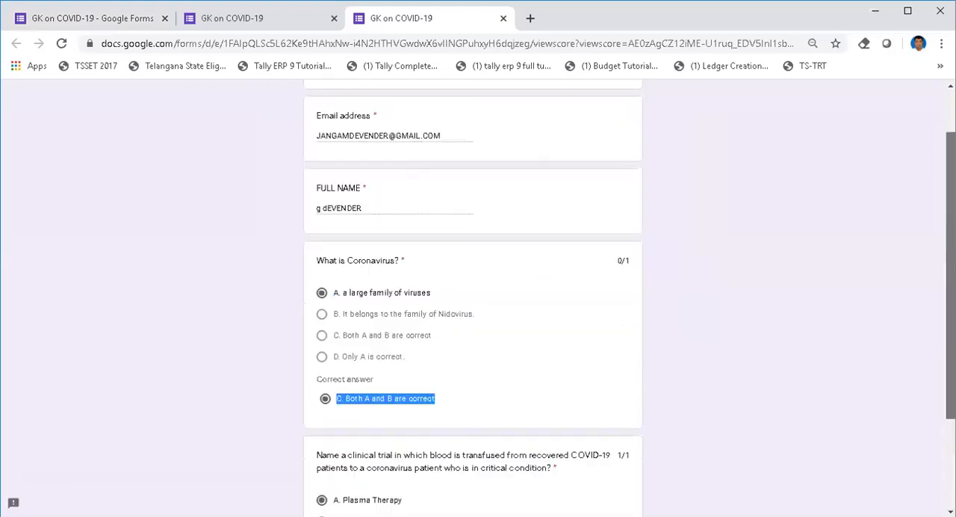